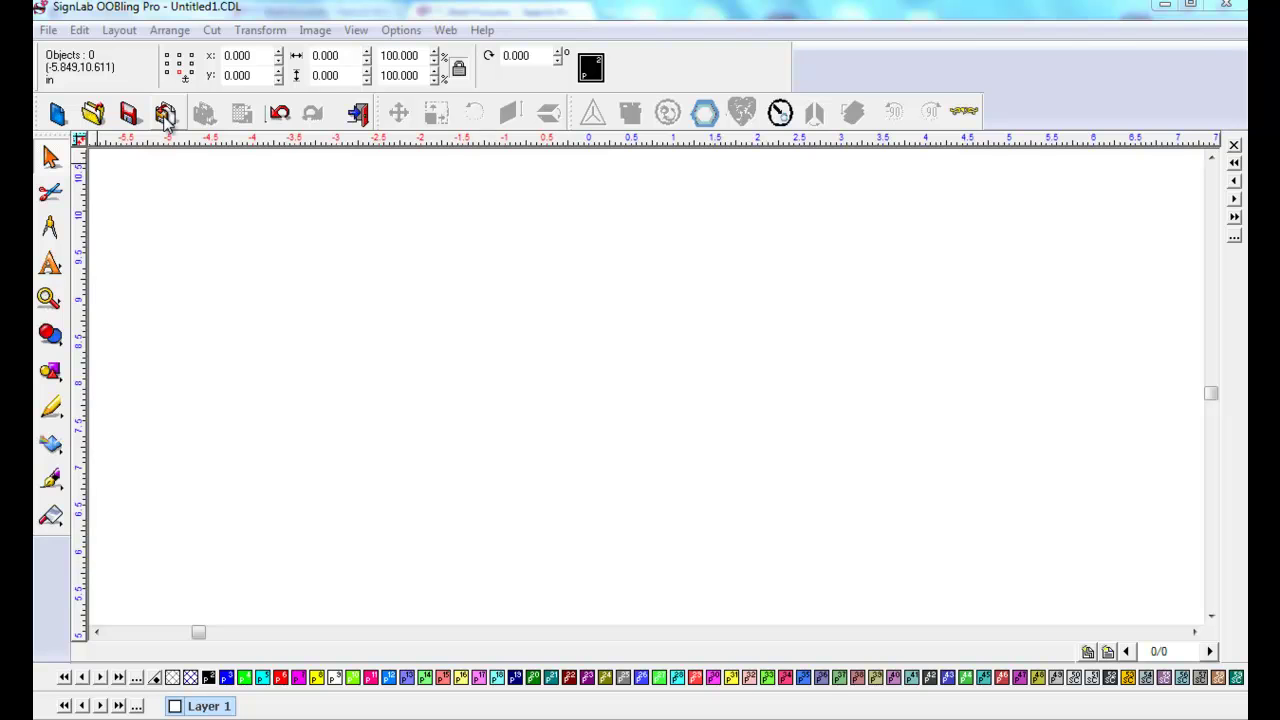
Insert the Fish.CDL artwork from the Animals folder of the rhinestone clipart library into the drawing
click(48, 30)
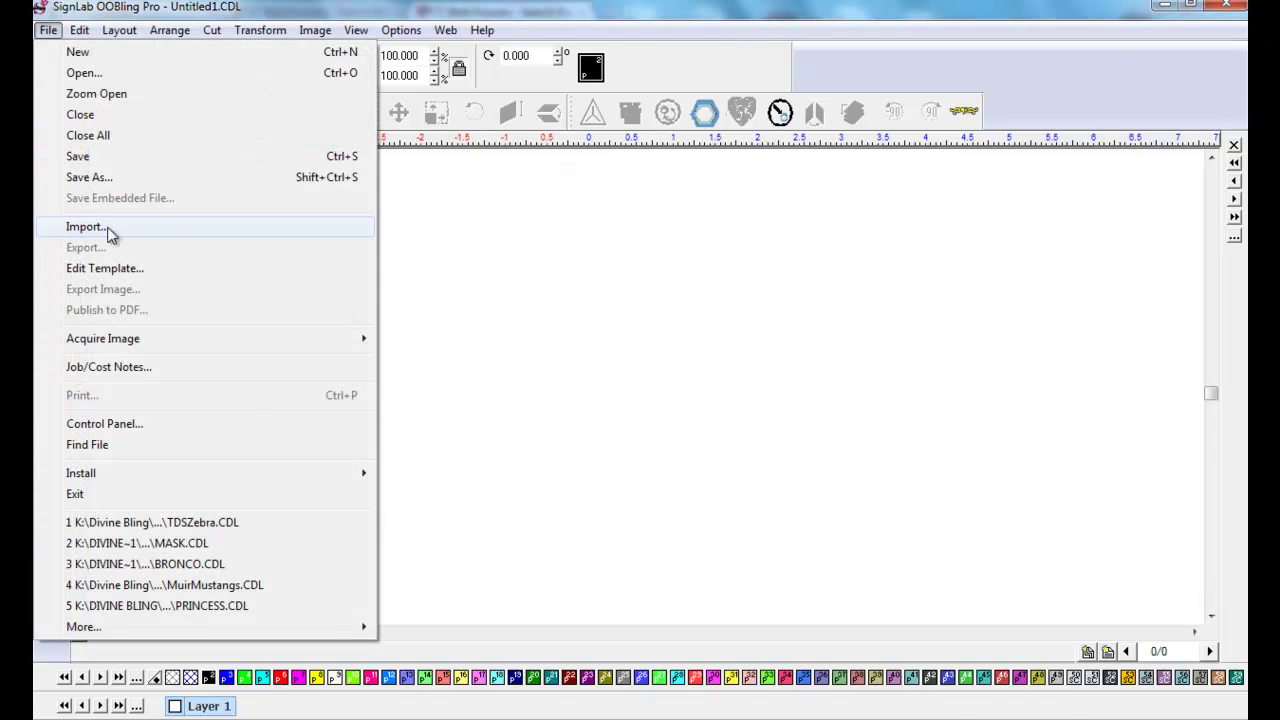
click(838, 255)
click(963, 112)
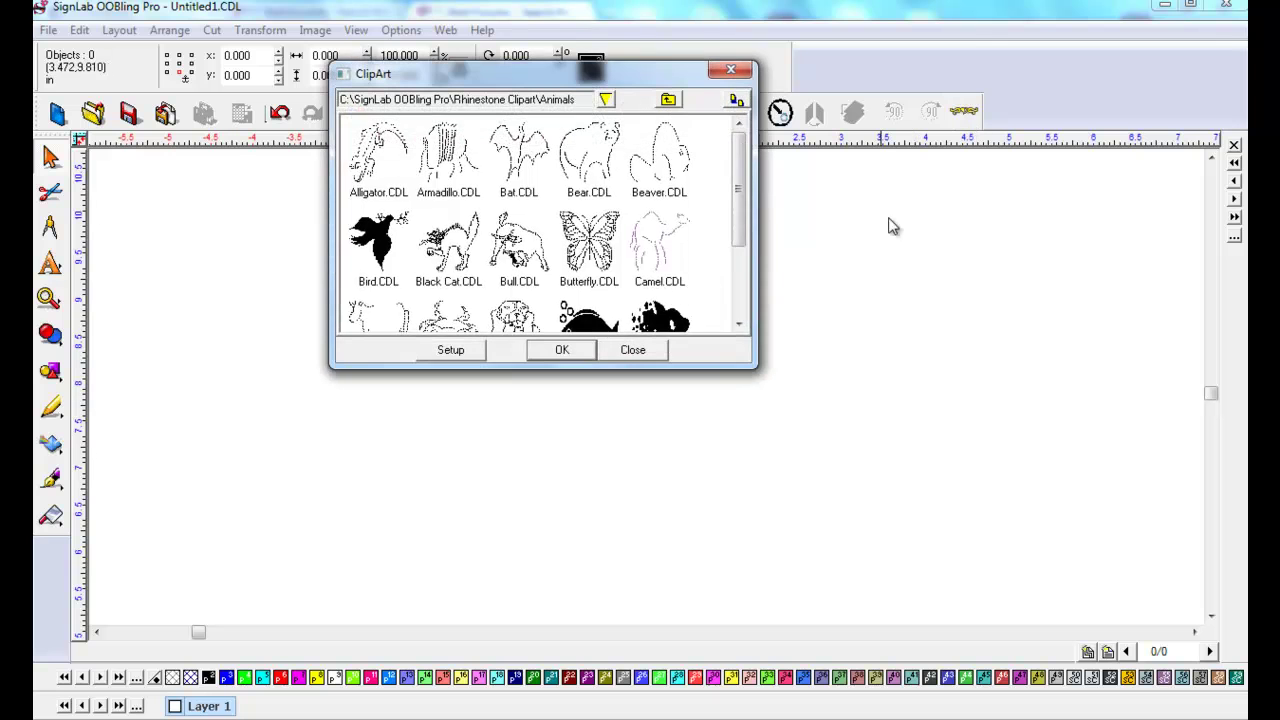
scroll(730, 318, down, 2)
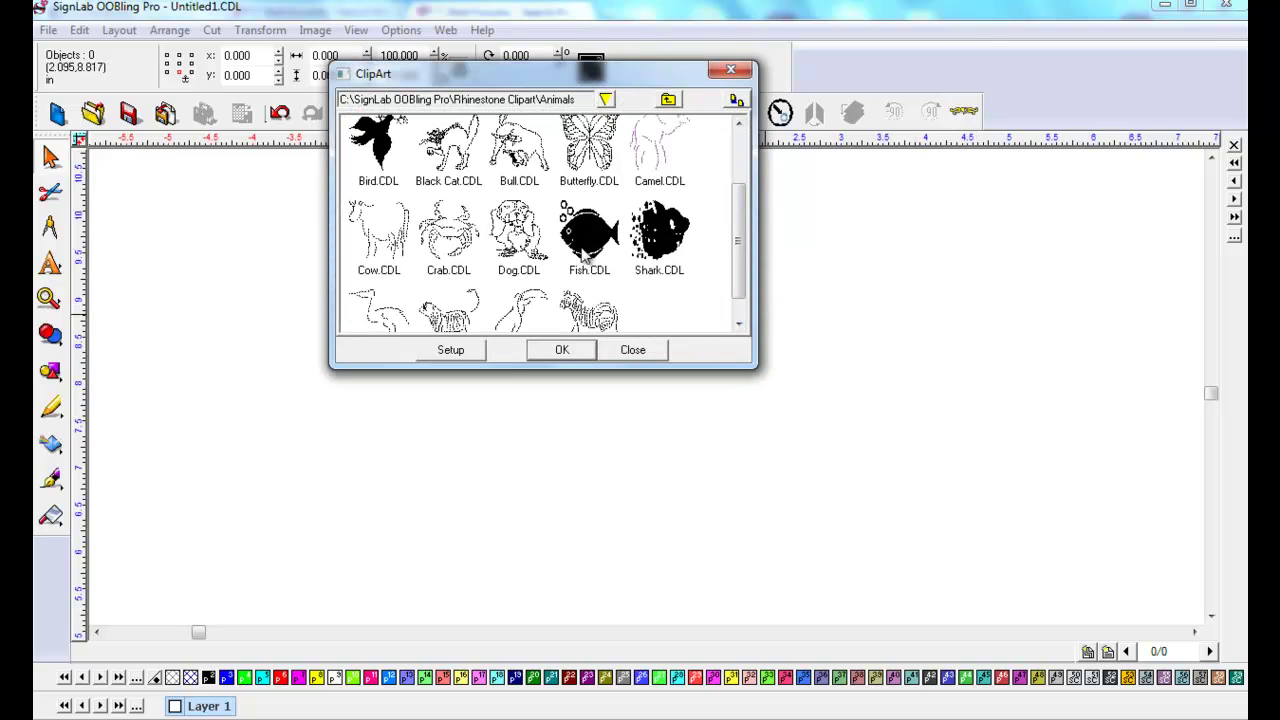
double_click(590, 245)
click(503, 257)
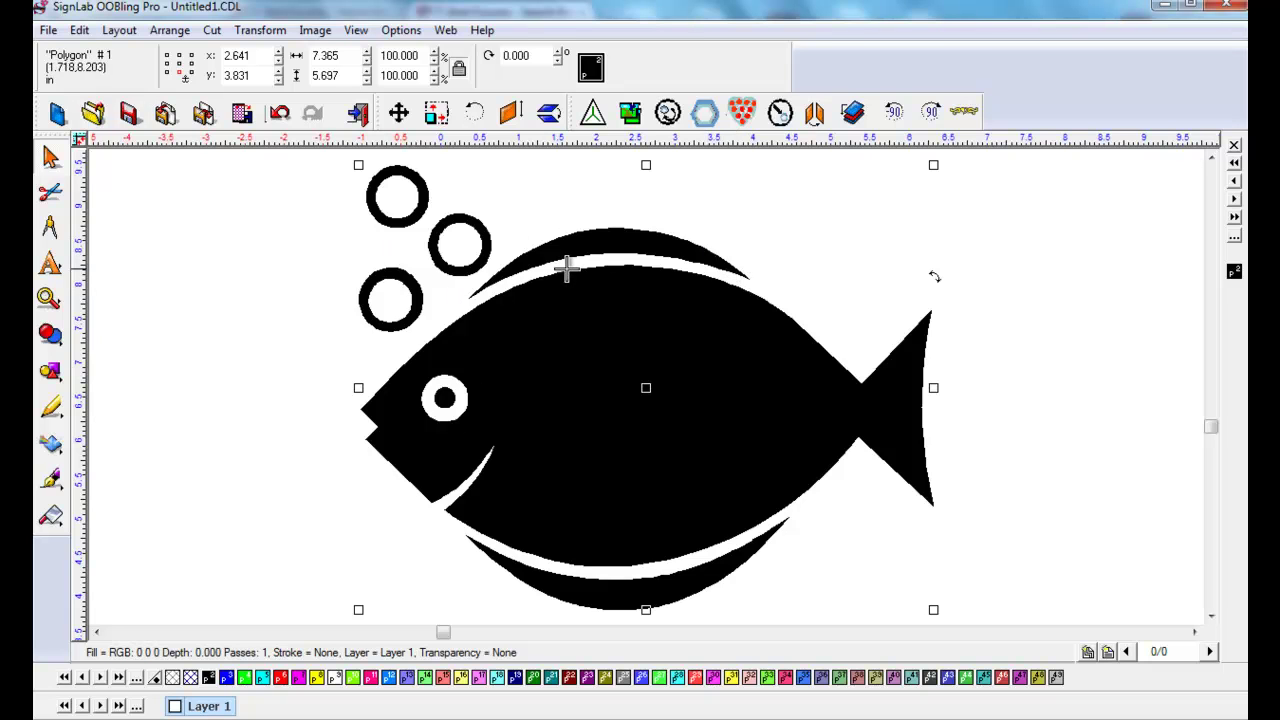
Break the fish artwork apart into separate shapes and select only the fish's body
click(633, 115)
click(1012, 354)
click(722, 427)
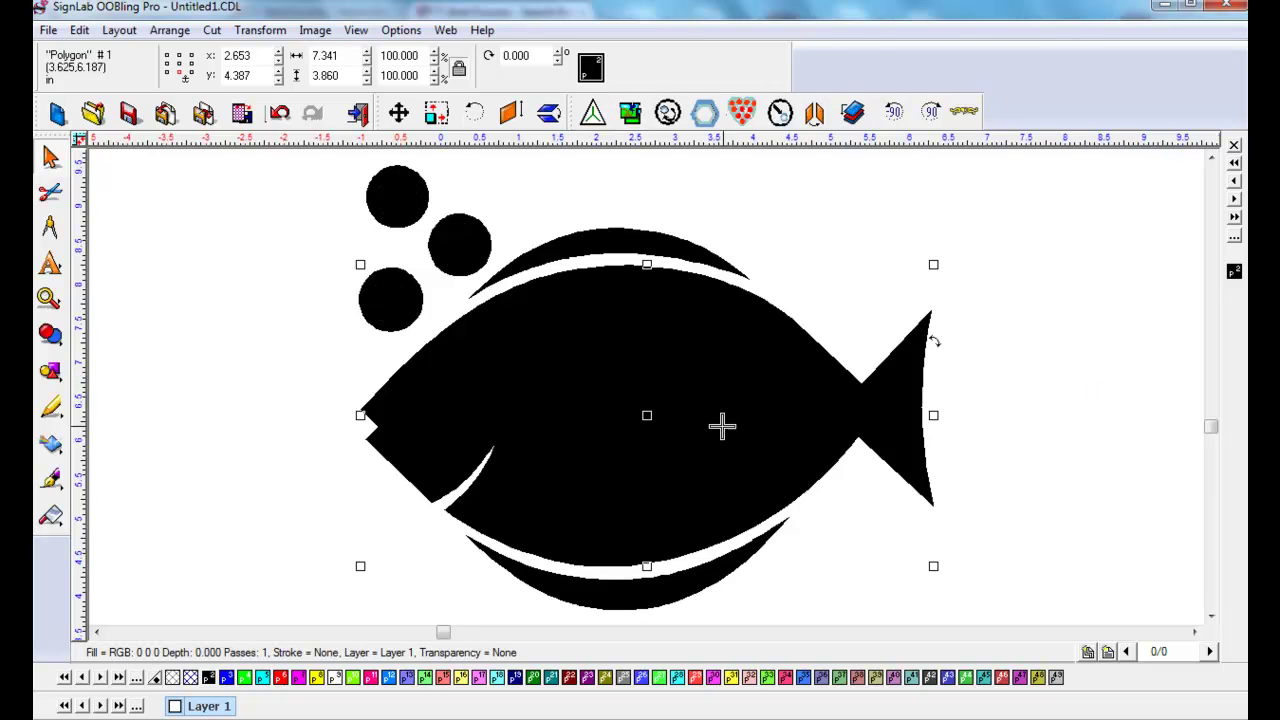
Outline the fish's body with ss10 MCHotFix rhinestones in blue colour 87 using the Diamond tool
click(748, 114)
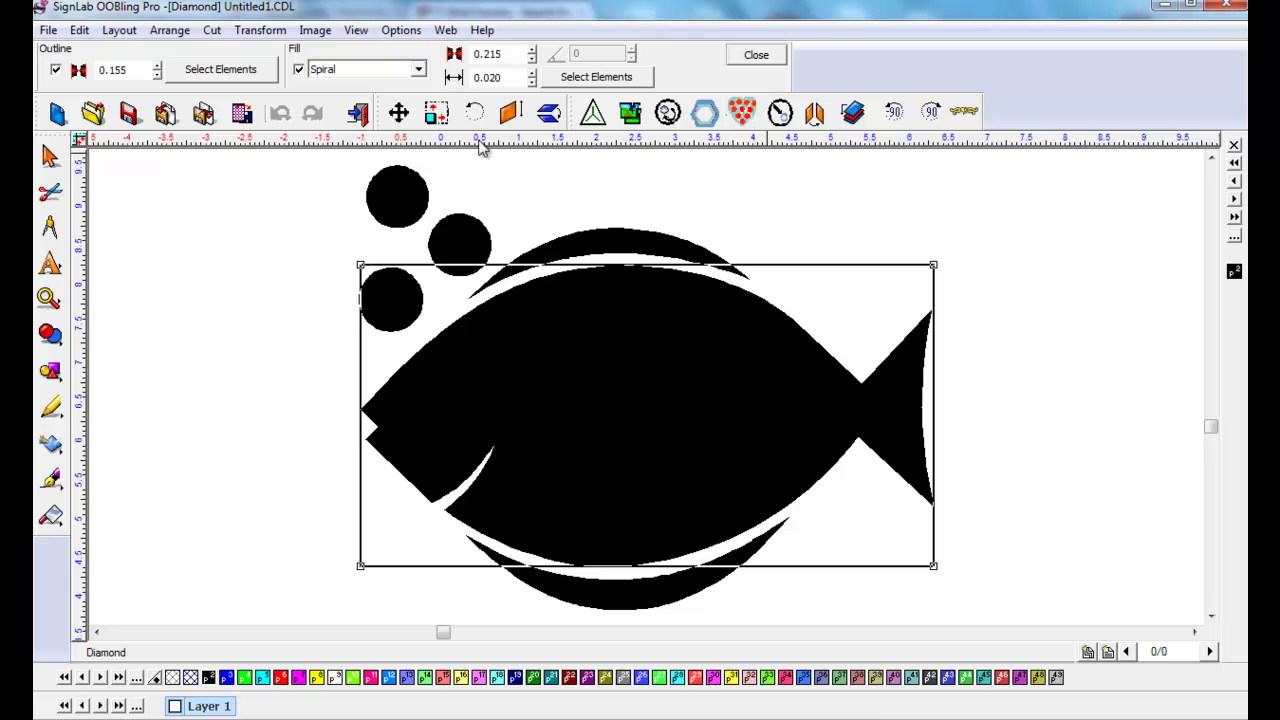
click(221, 72)
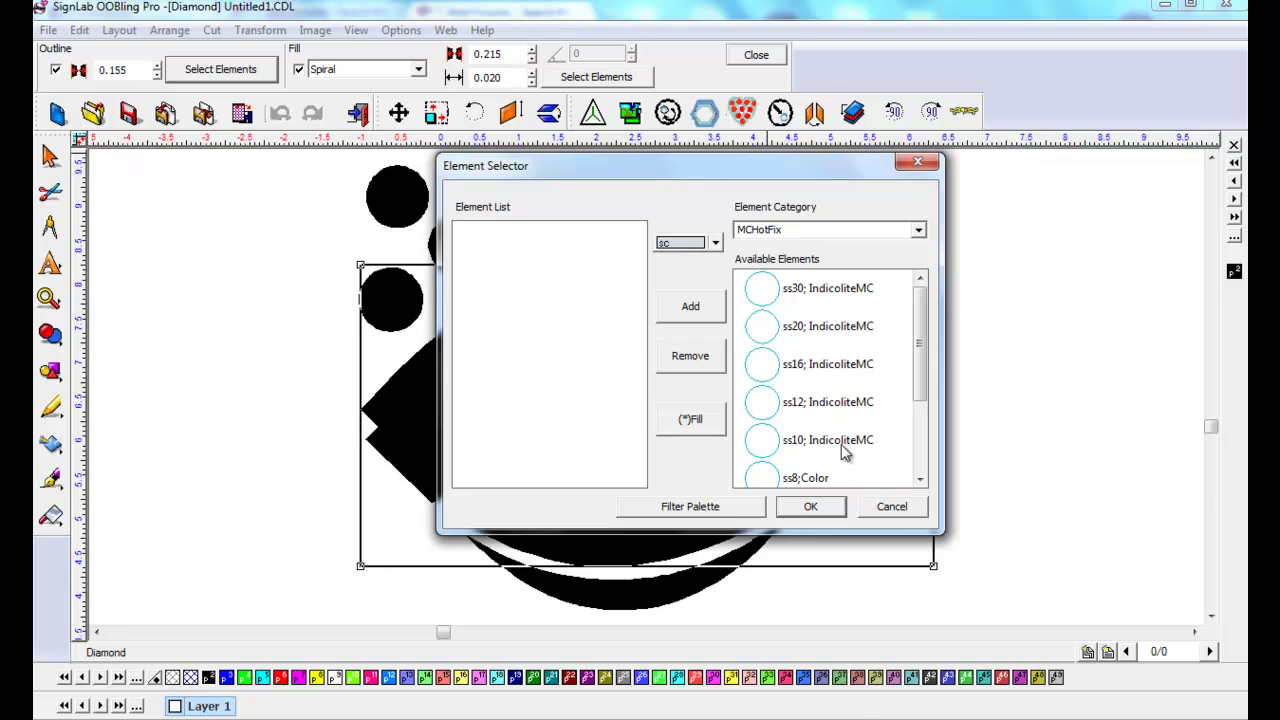
click(841, 444)
click(680, 243)
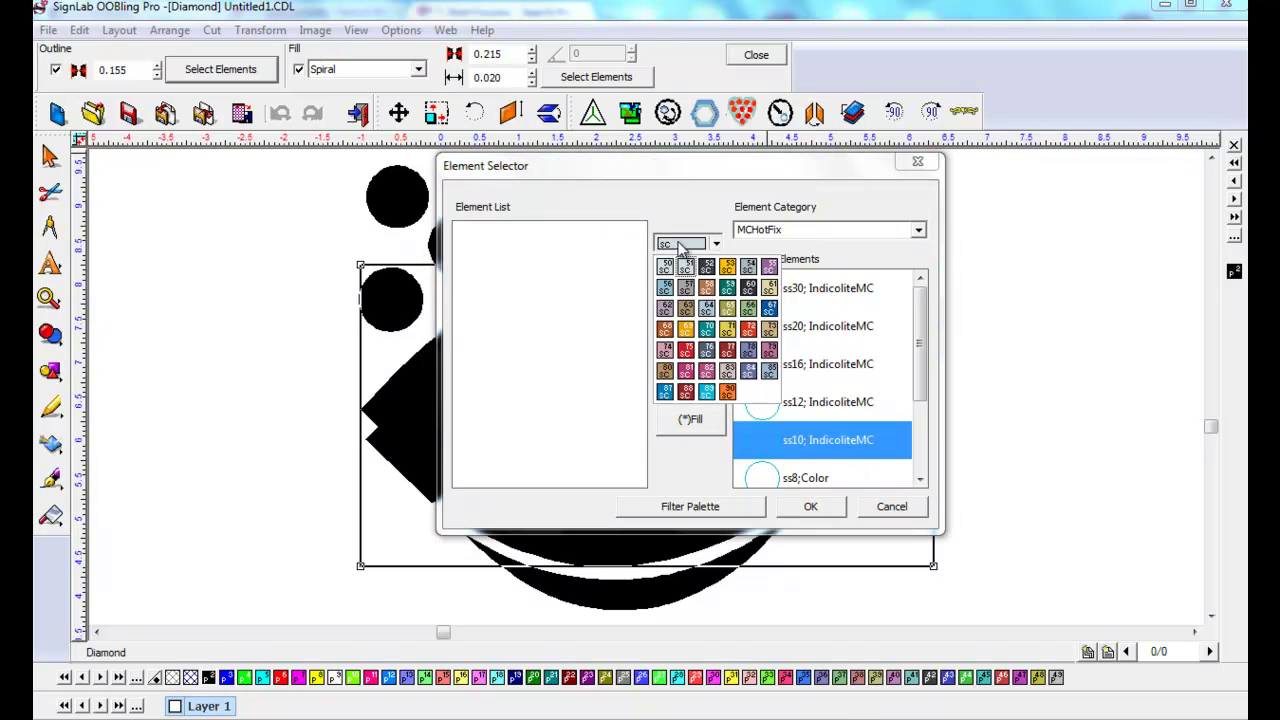
click(665, 394)
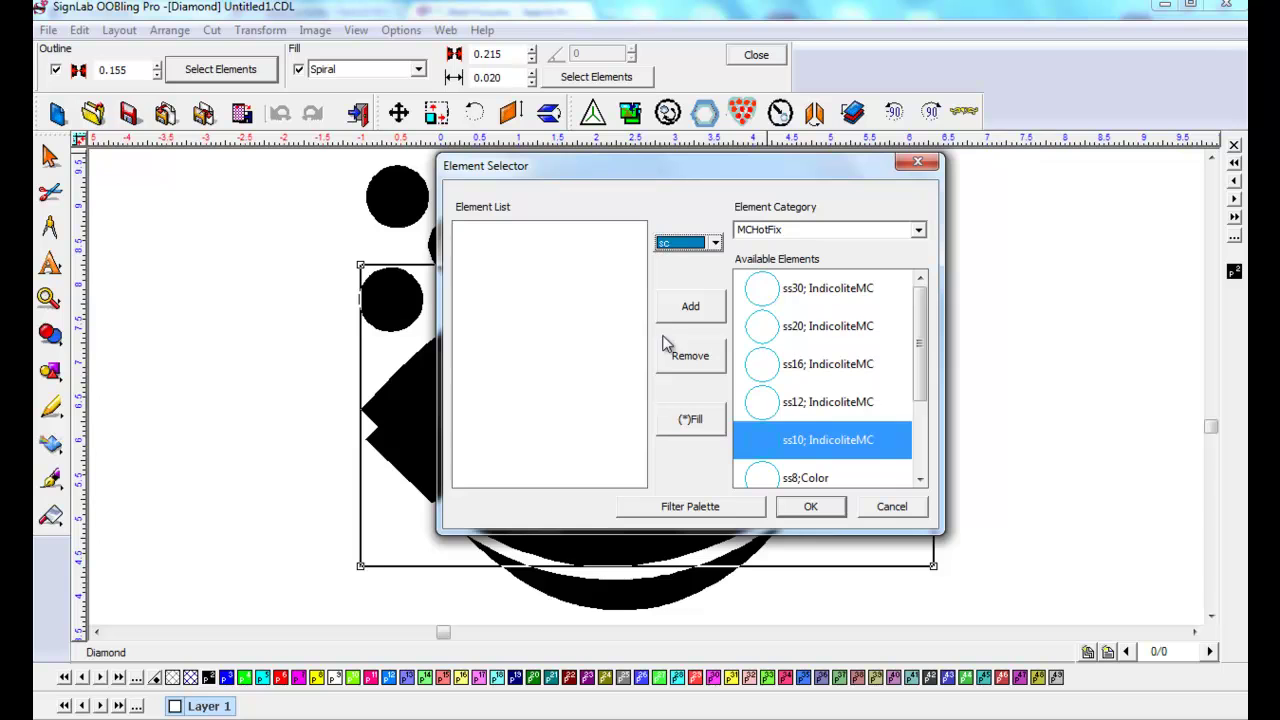
click(668, 313)
click(808, 507)
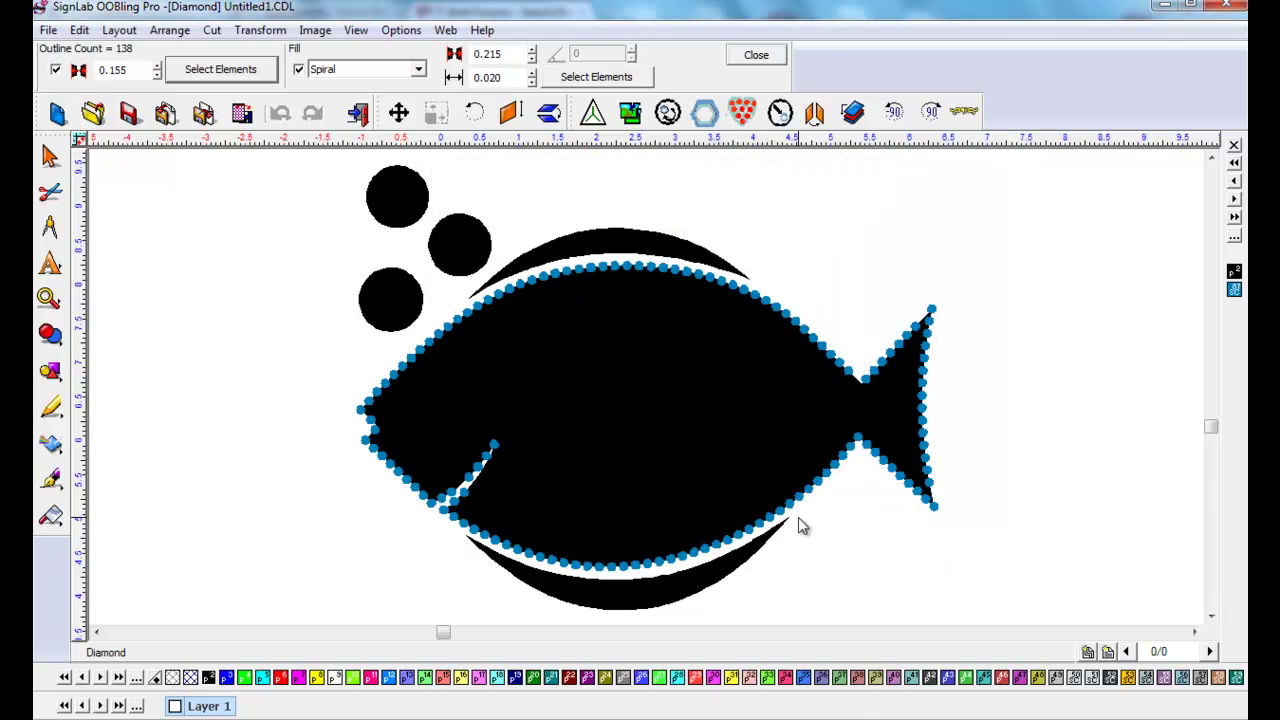
Try a wider outline stone spacing of 0.175, and return the spacing to 0.155
click(157, 65)
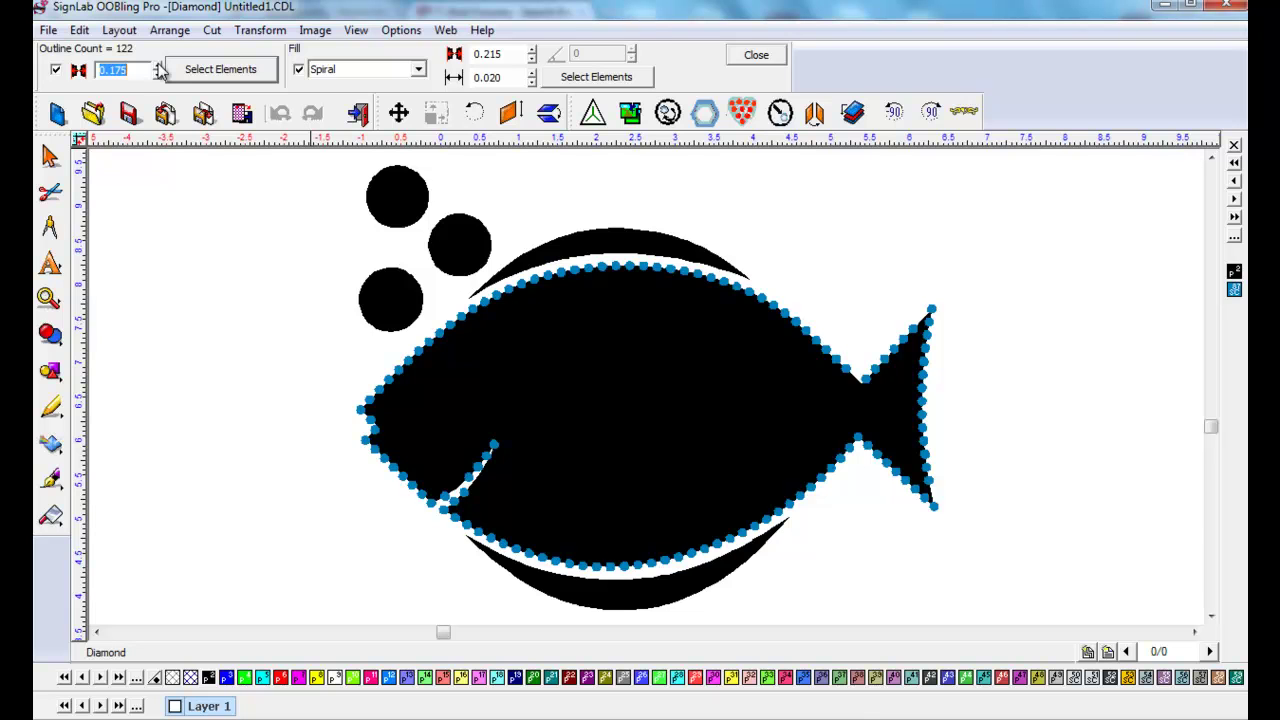
click(157, 65)
click(157, 74)
click(157, 74)
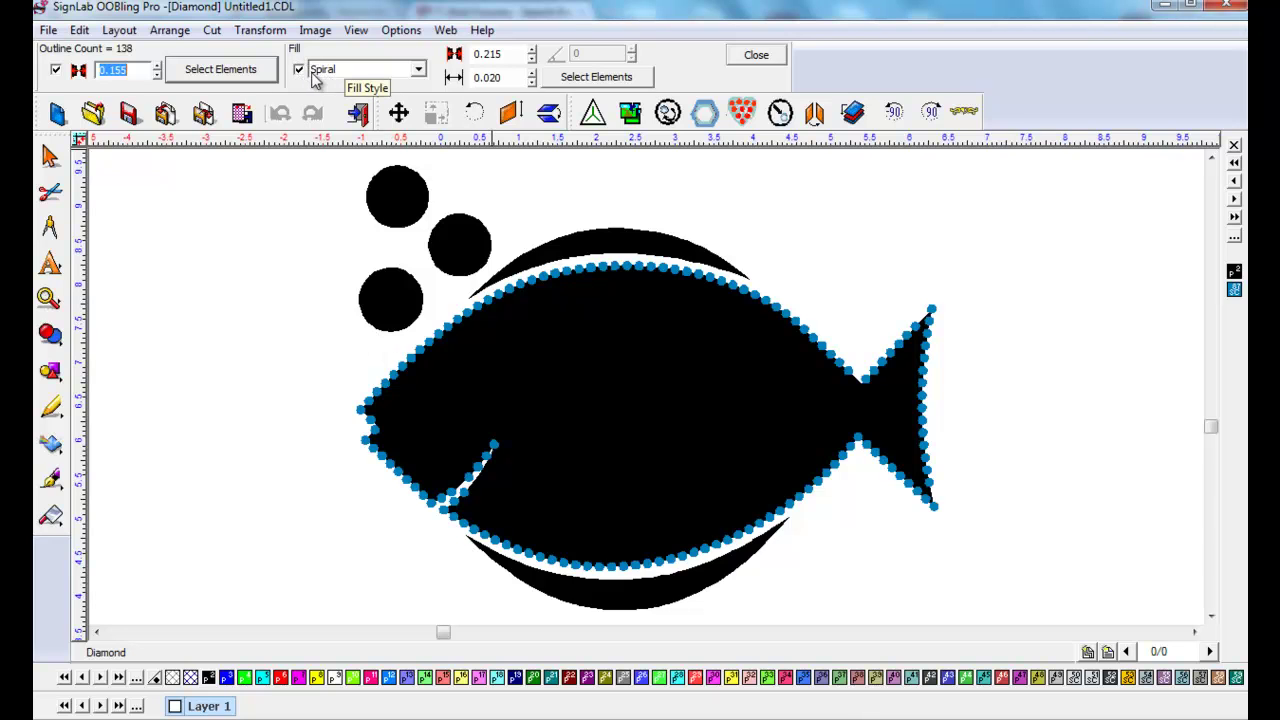
Fill the fish's body in the Spiral style with ss10 MCHotFix rhinestones in colour 81
click(596, 76)
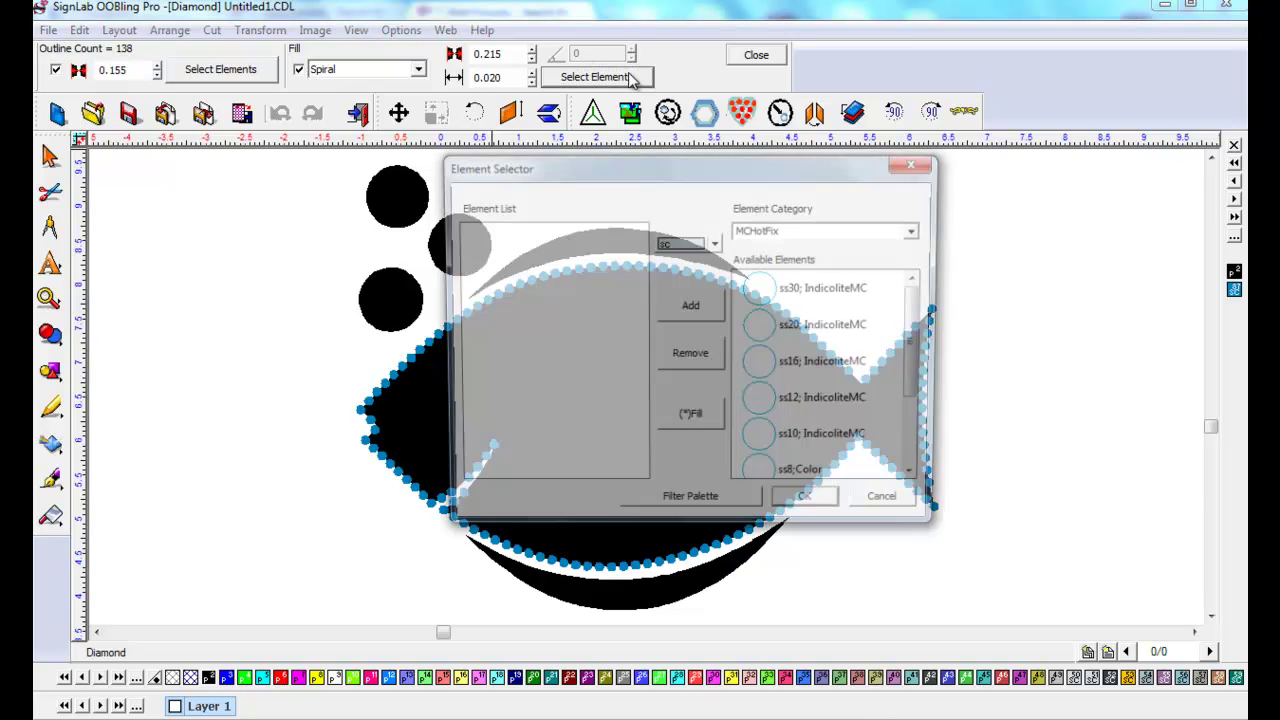
click(810, 447)
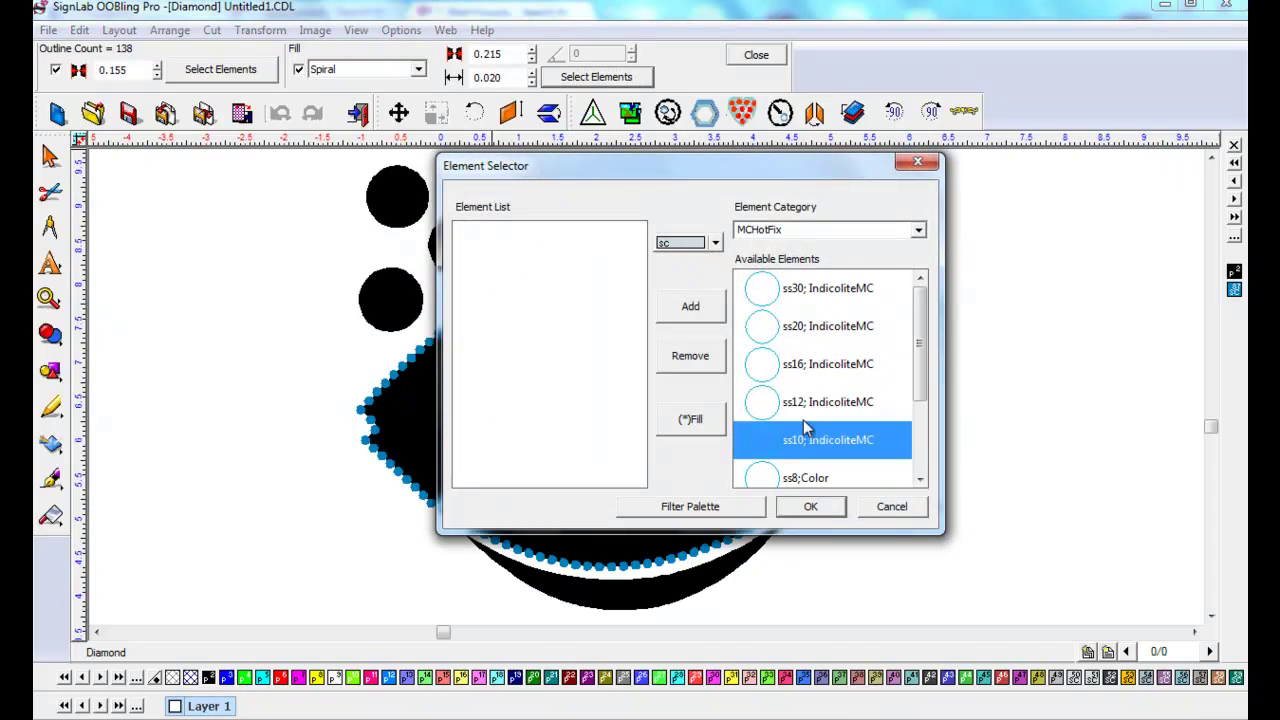
click(688, 248)
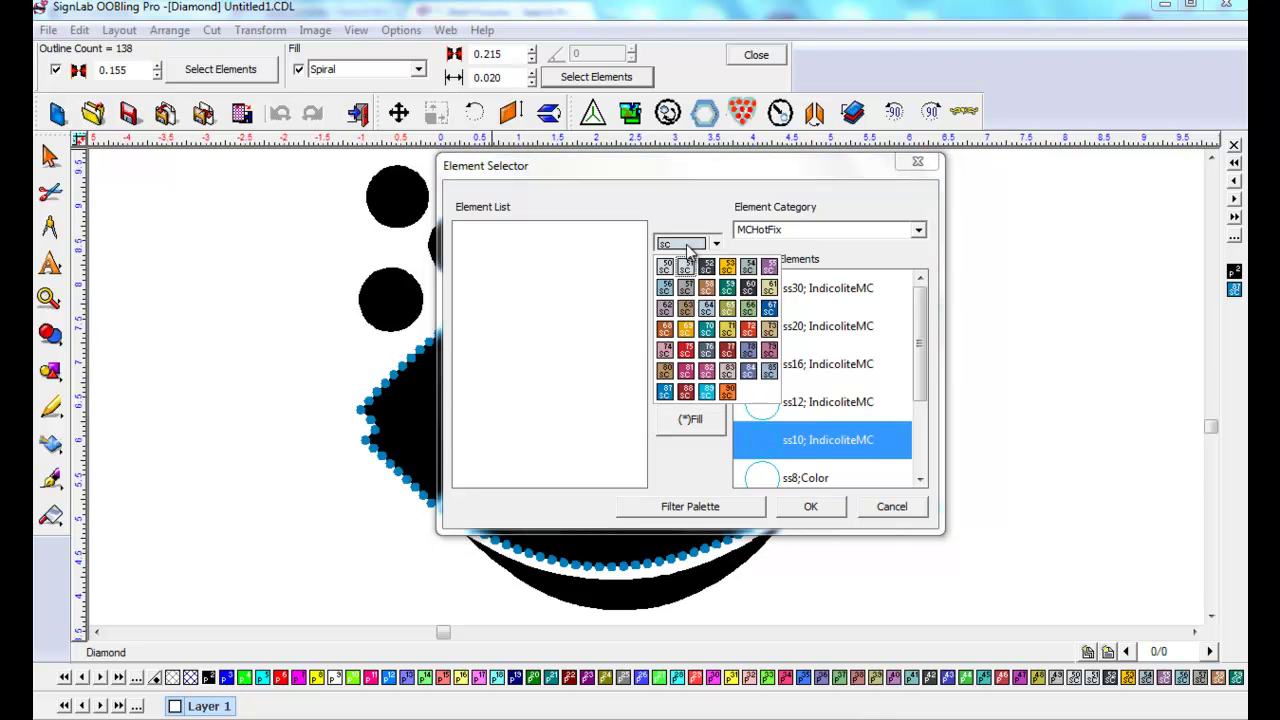
click(690, 372)
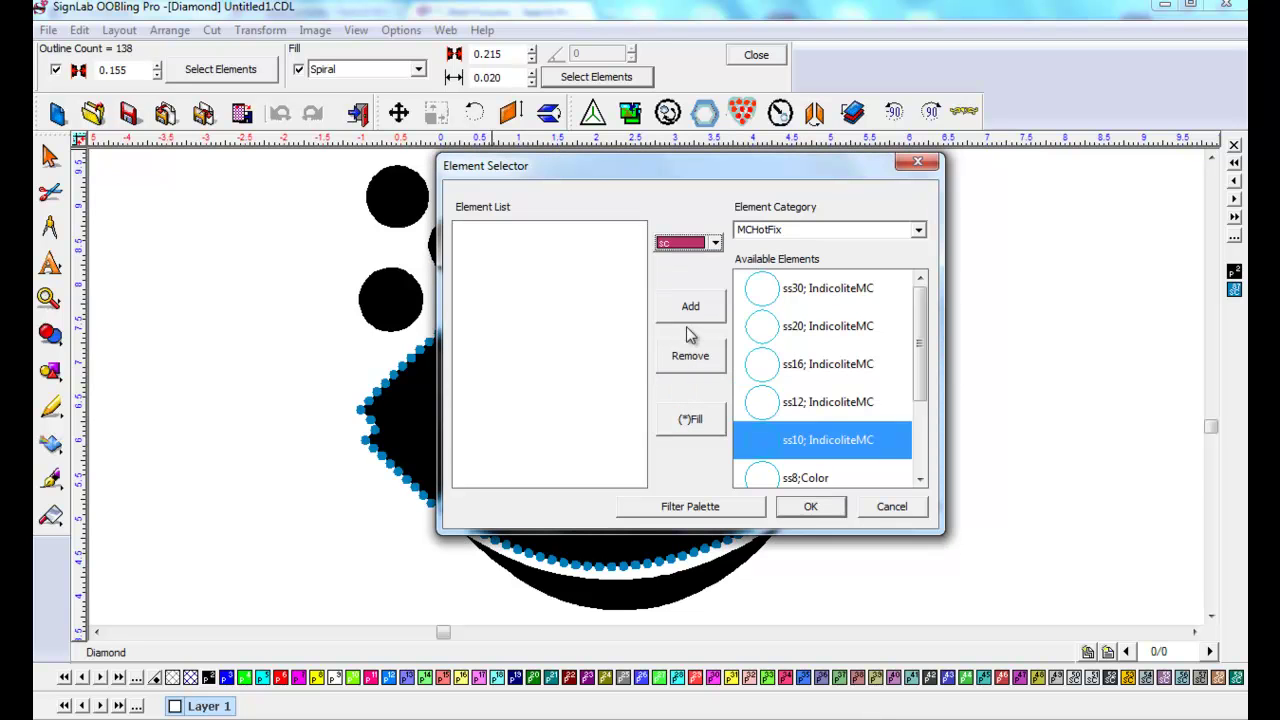
click(689, 305)
click(839, 508)
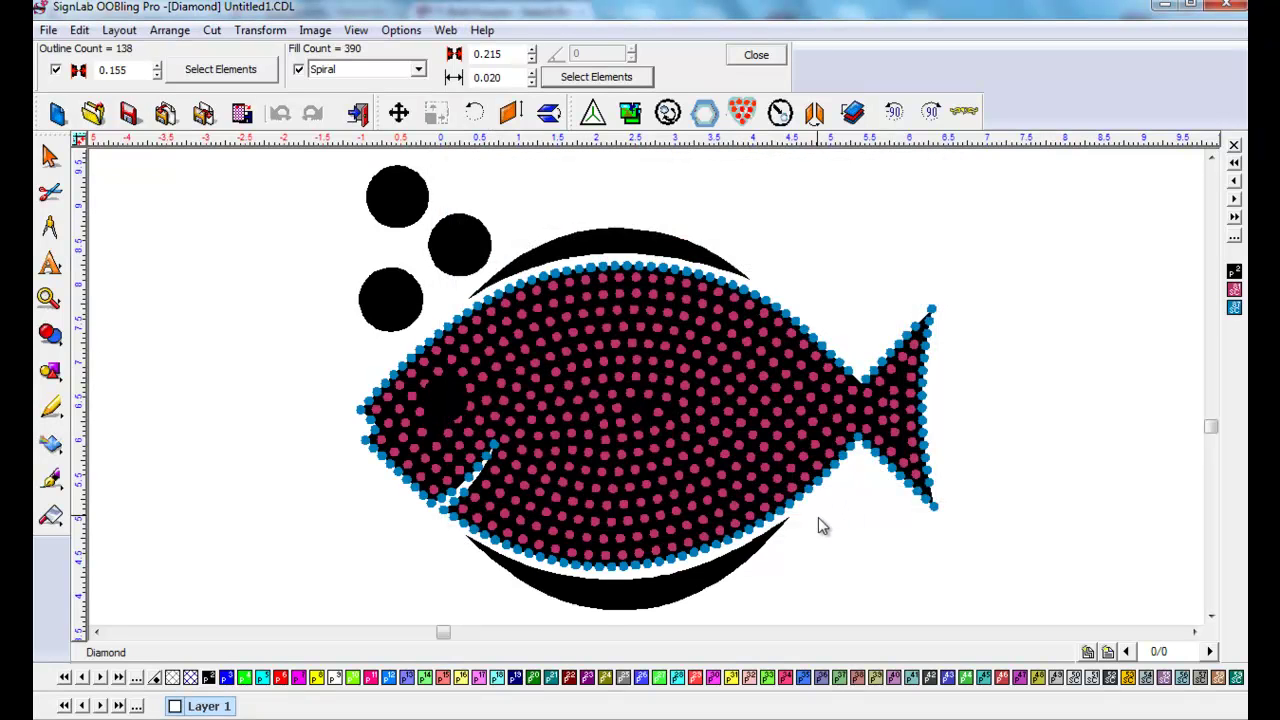
Tighten the stone spacing of the spiral fill to 0.175
click(532, 60)
click(532, 60)
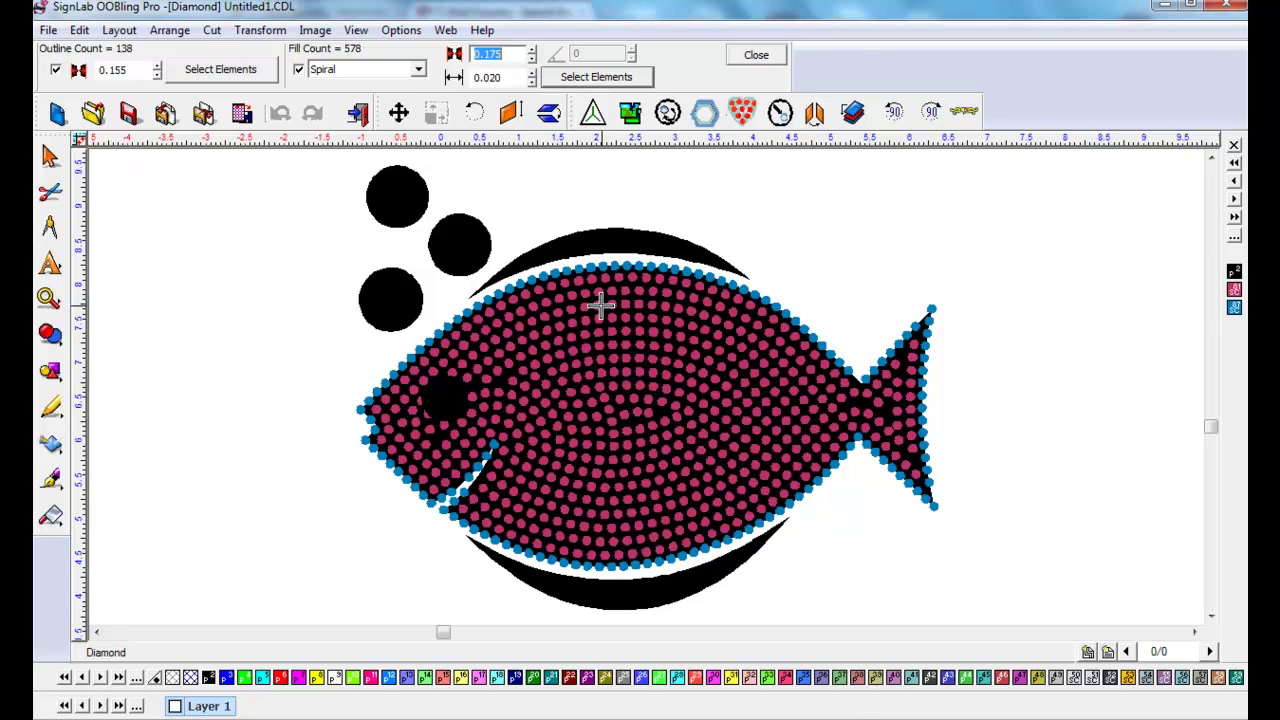
Try a 0.000 distance between the fill stones and the outline, and restore it to 0.020
click(531, 82)
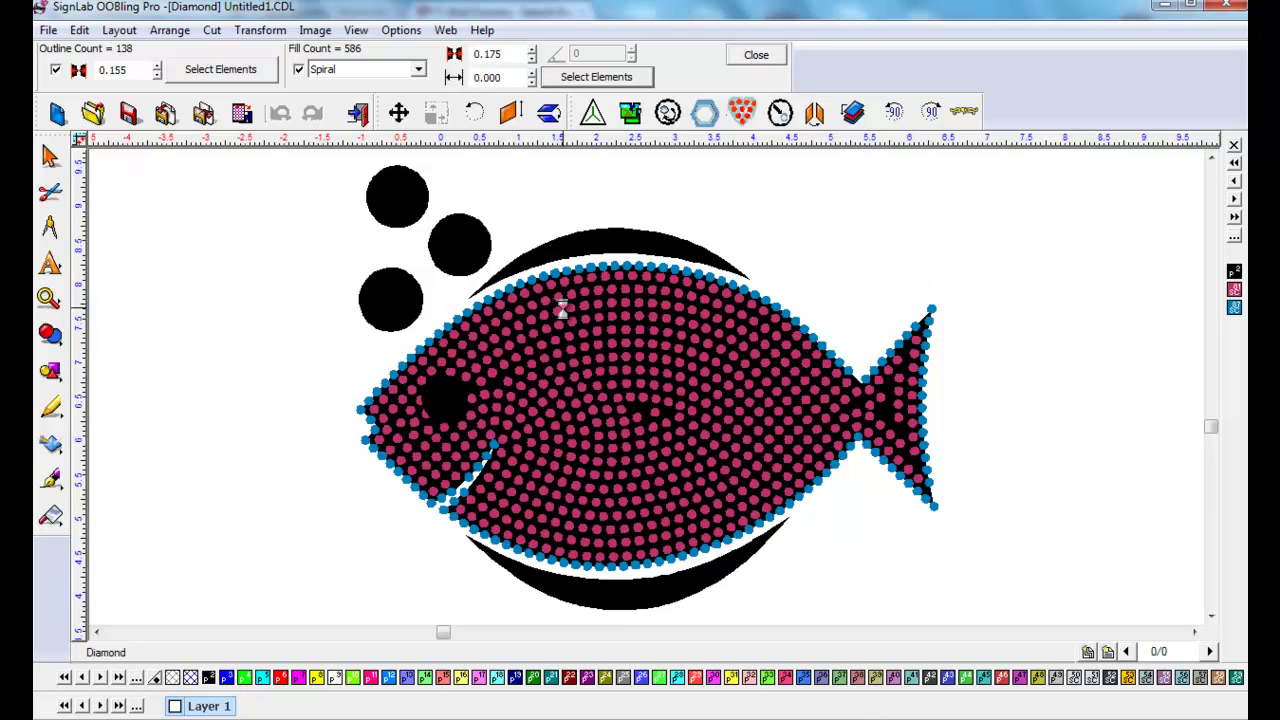
scroll(563, 296, up, 3)
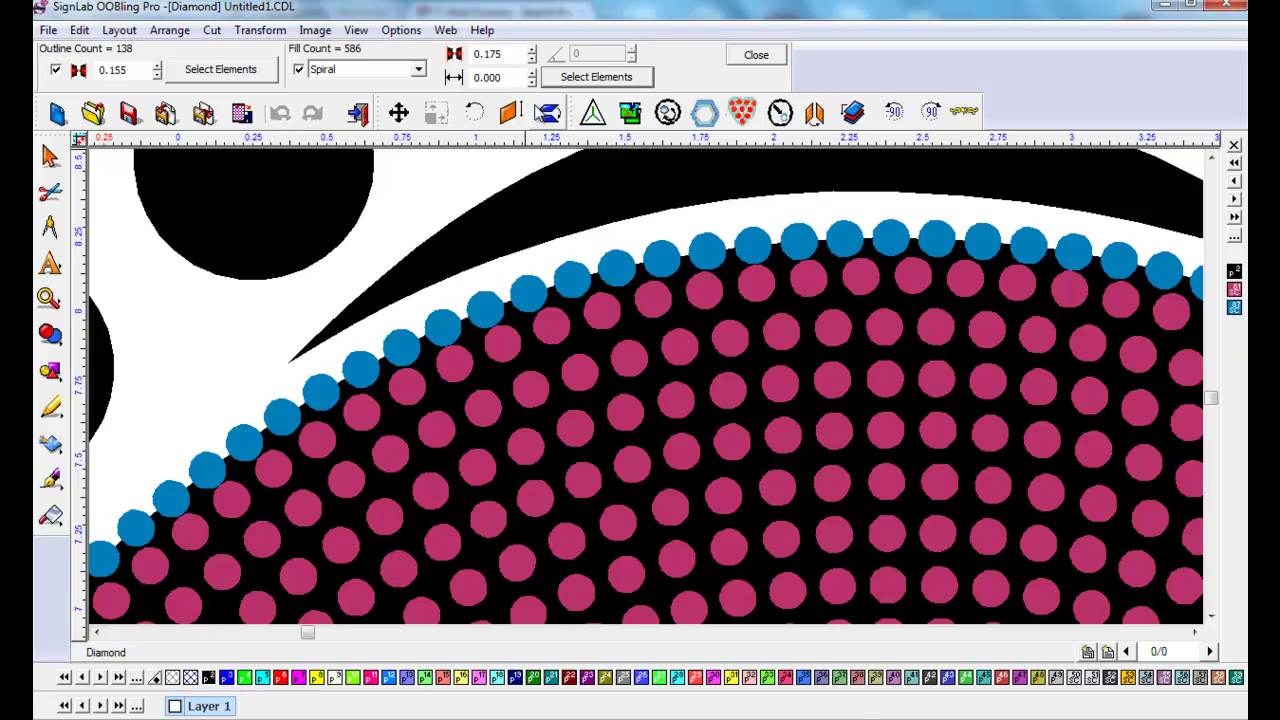
click(534, 74)
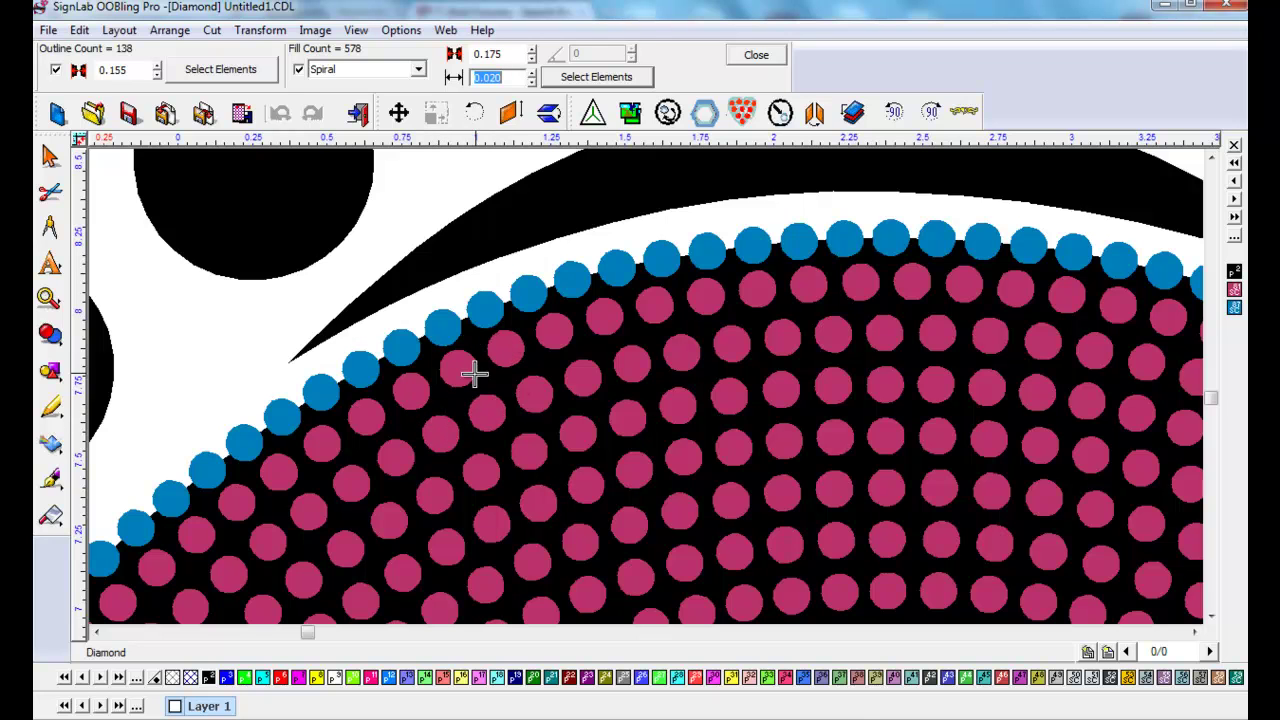
Finish the Diamond layout to place the outline and fill rhinestones on the fish's body
click(759, 55)
scroll(909, 386, down, 5)
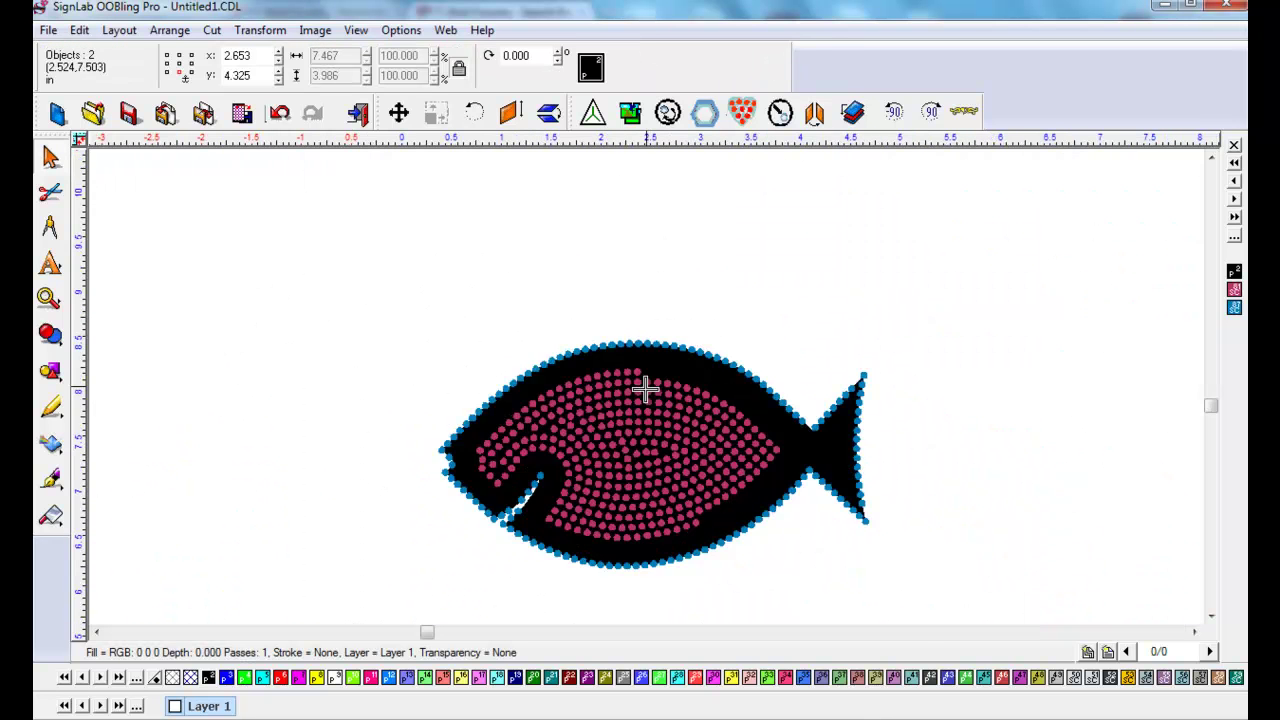
scroll(681, 461, up, 2)
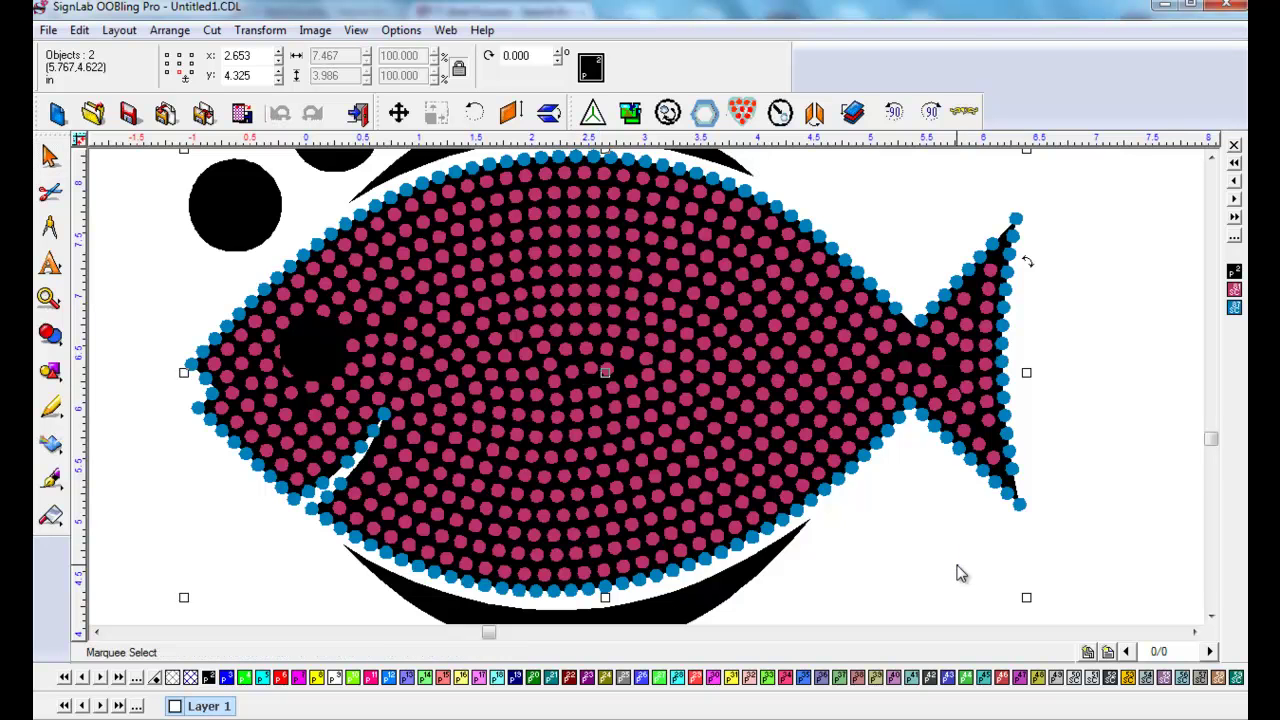
Ungroup the rhinestones on the fish's body so that single stones can be edited
click(649, 349)
scroll(610, 378, up, 2)
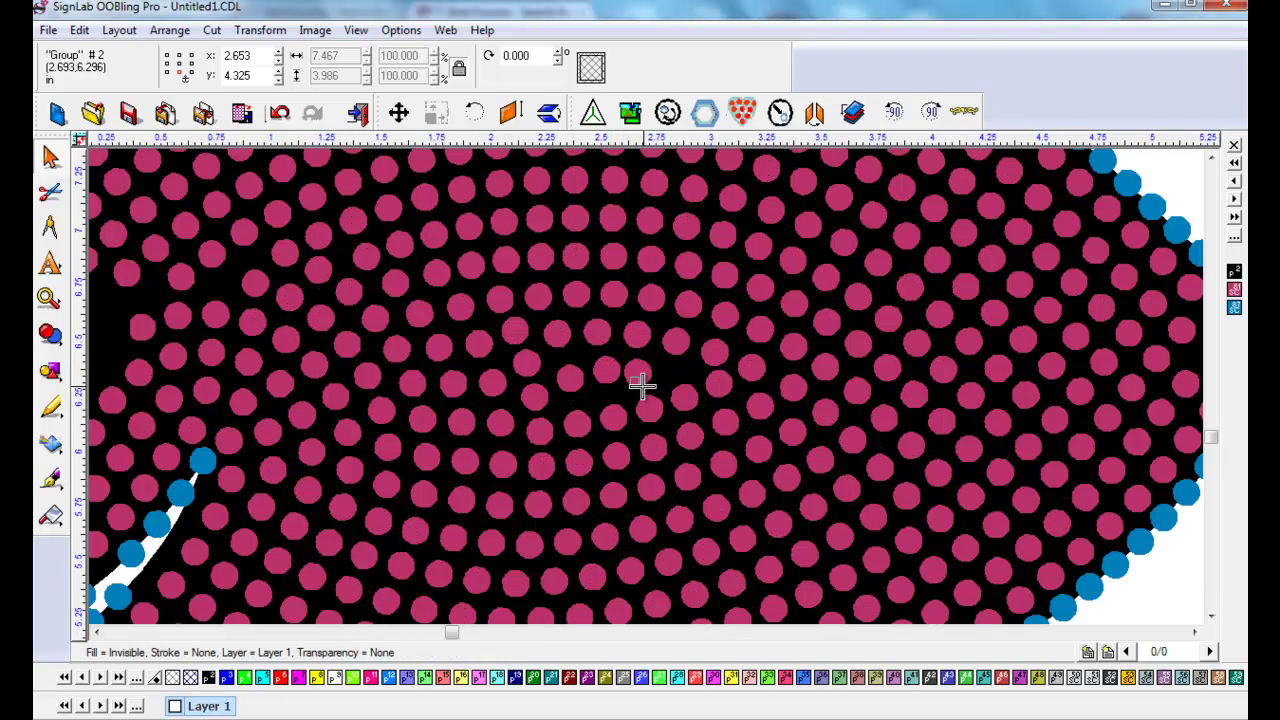
right_click(638, 380)
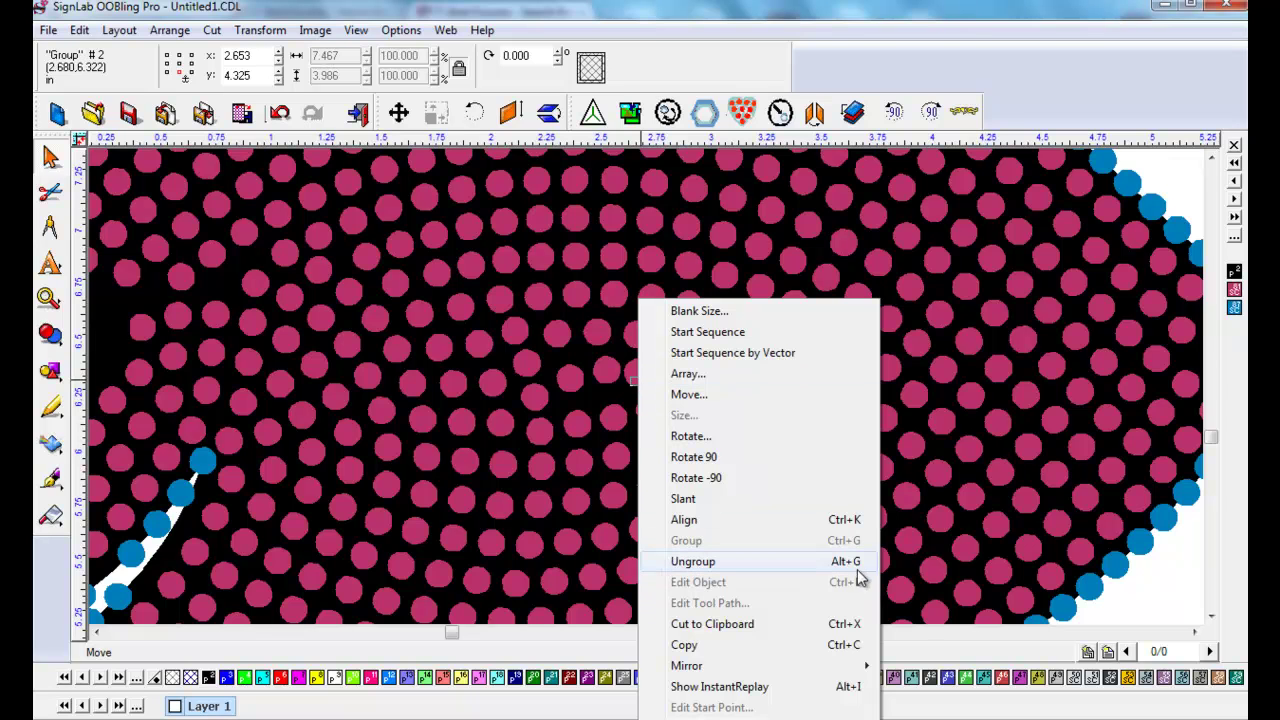
click(1163, 571)
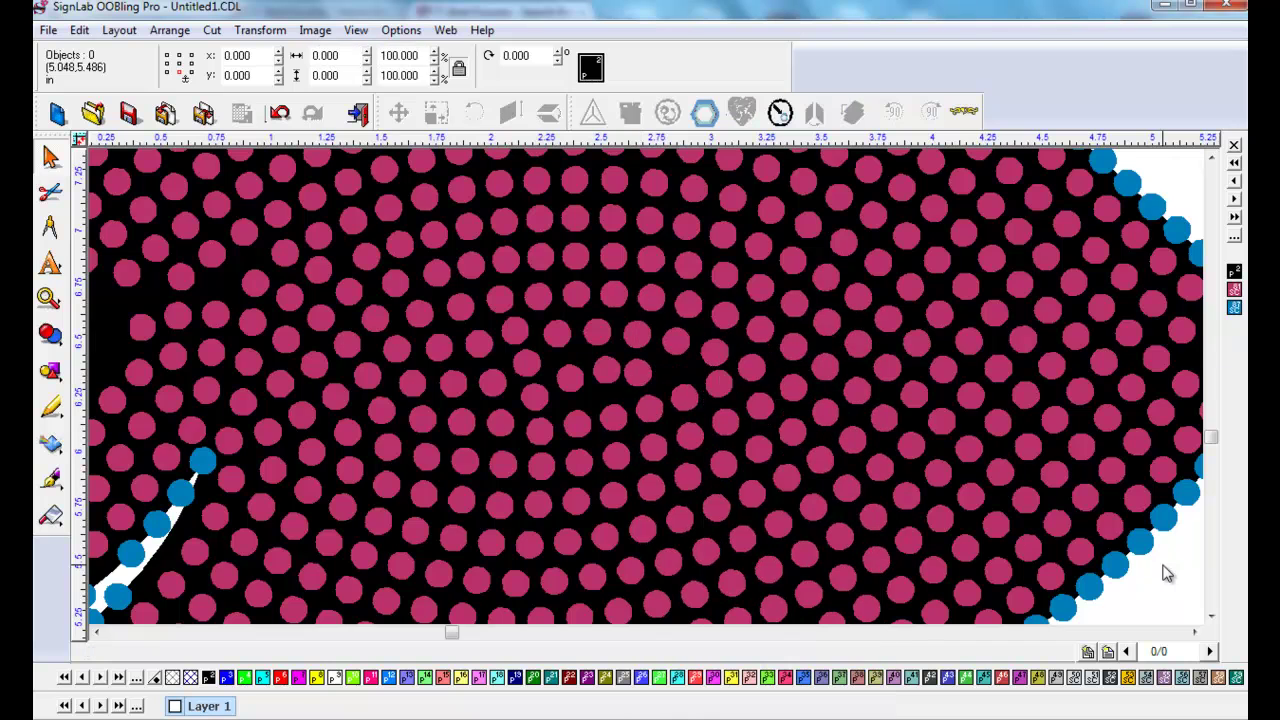
click(680, 408)
scroll(655, 415, down, 3)
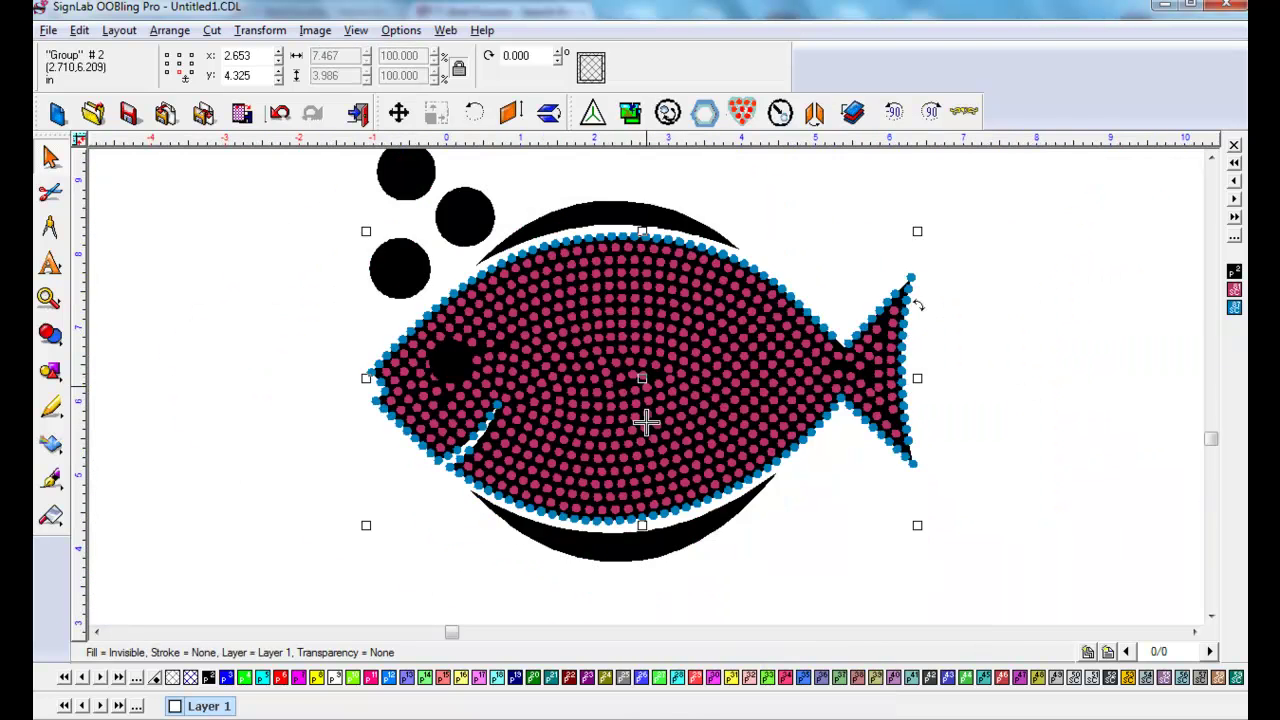
key(Escape)
Try nudging single stones at the centre of the spiral fill, and undo the rhinestone work on the fish's body
scroll(645, 422, up, 3)
click(594, 358)
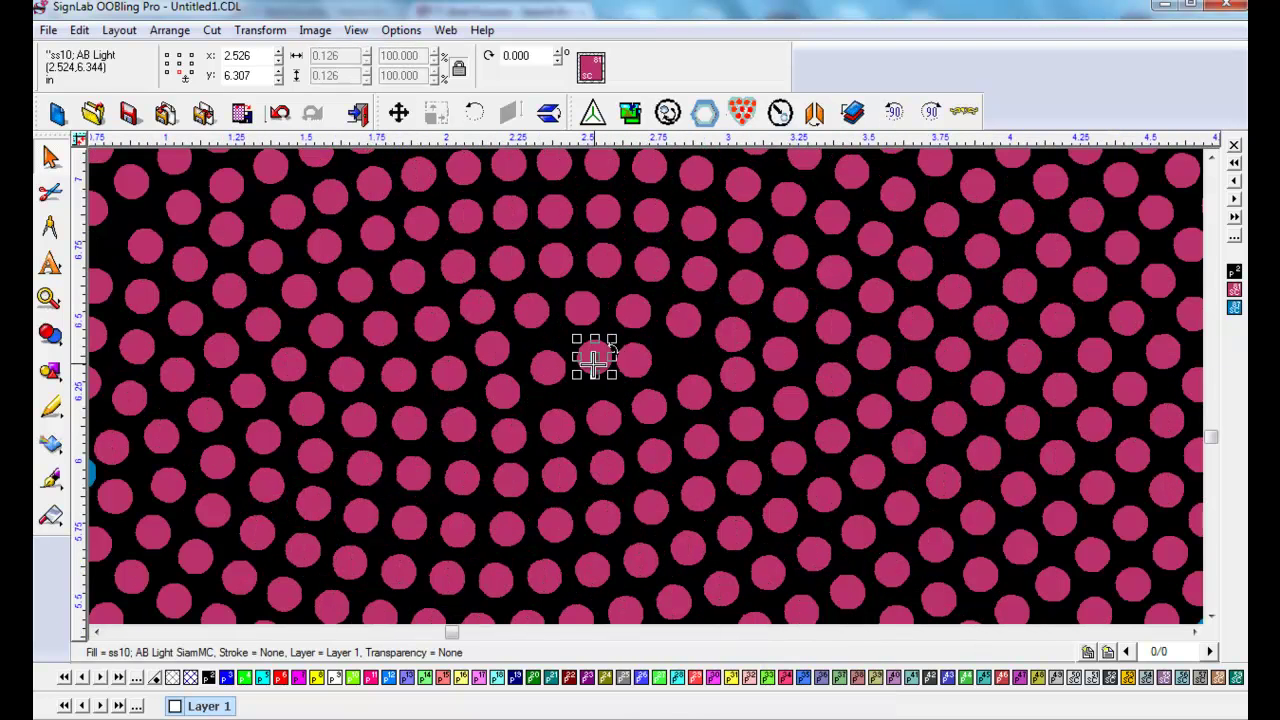
drag(583, 363, 621, 366)
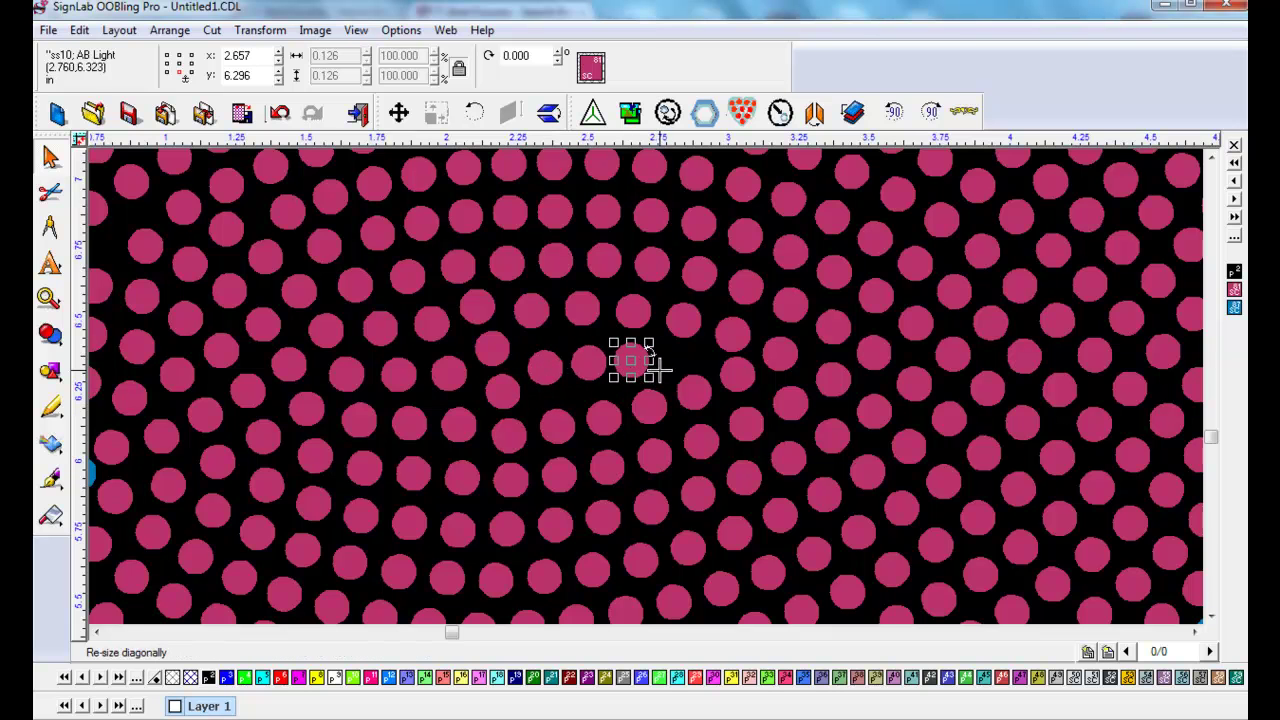
scroll(659, 373, down, 2)
scroll(659, 373, down, 2)
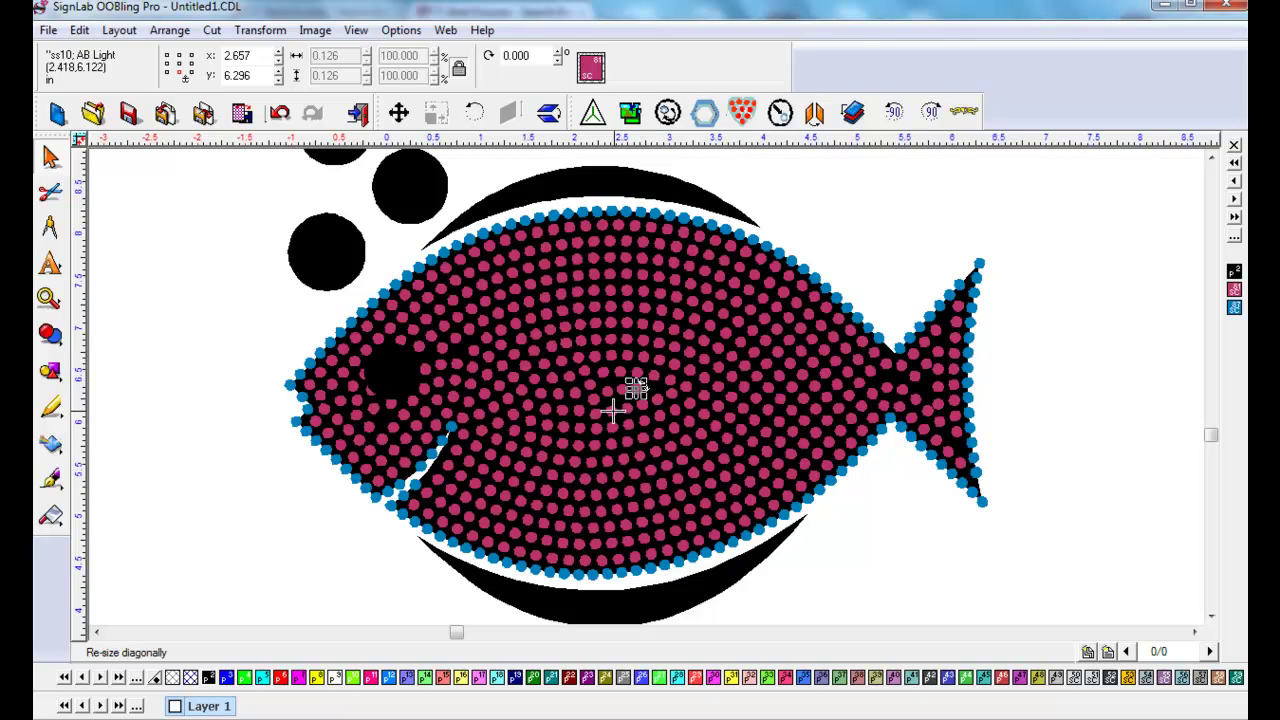
click(279, 121)
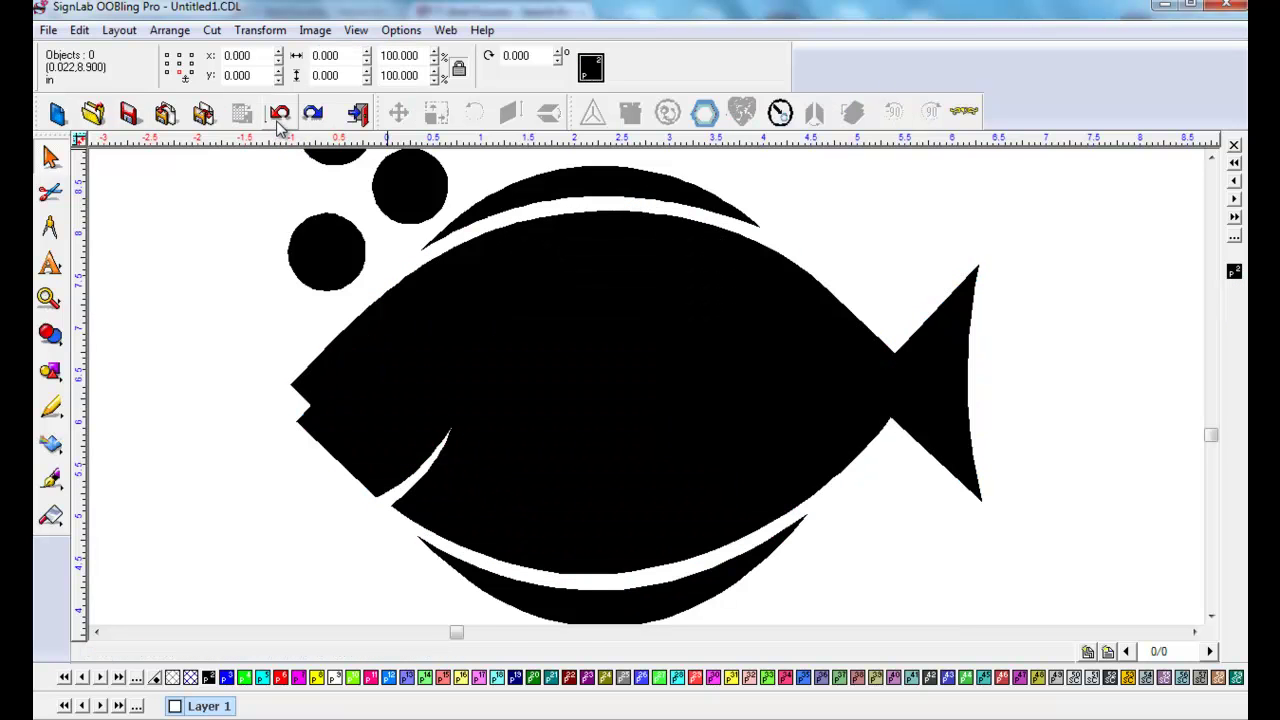
Reapply the Diamond tool to the fish's body and outline it with ss10 MCHotFix stones in blue colour 87
click(623, 417)
click(703, 113)
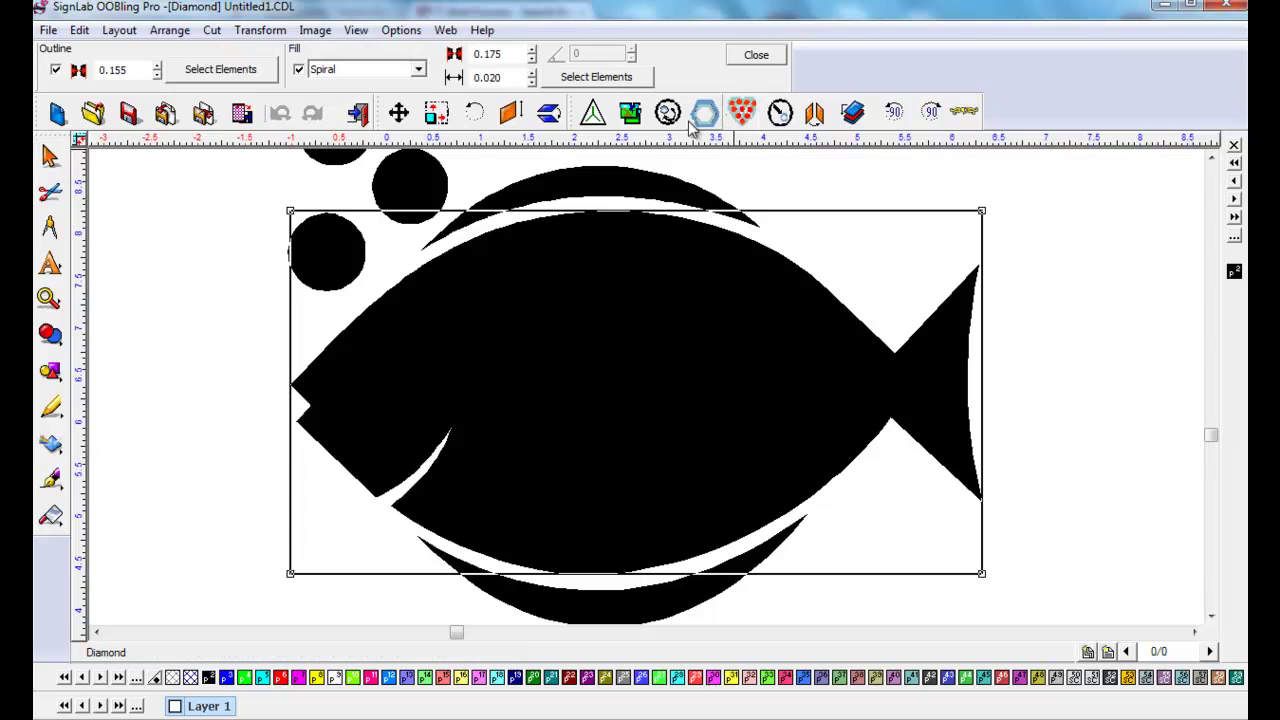
click(254, 74)
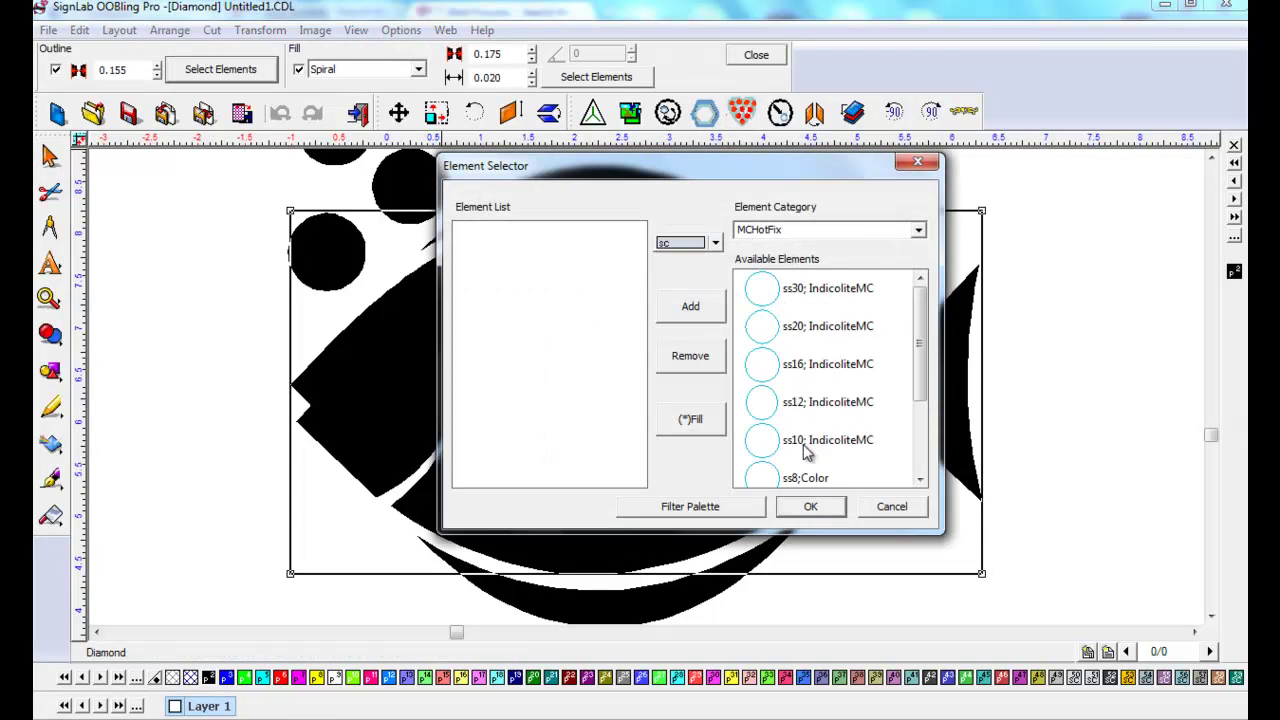
click(806, 453)
click(715, 243)
click(665, 390)
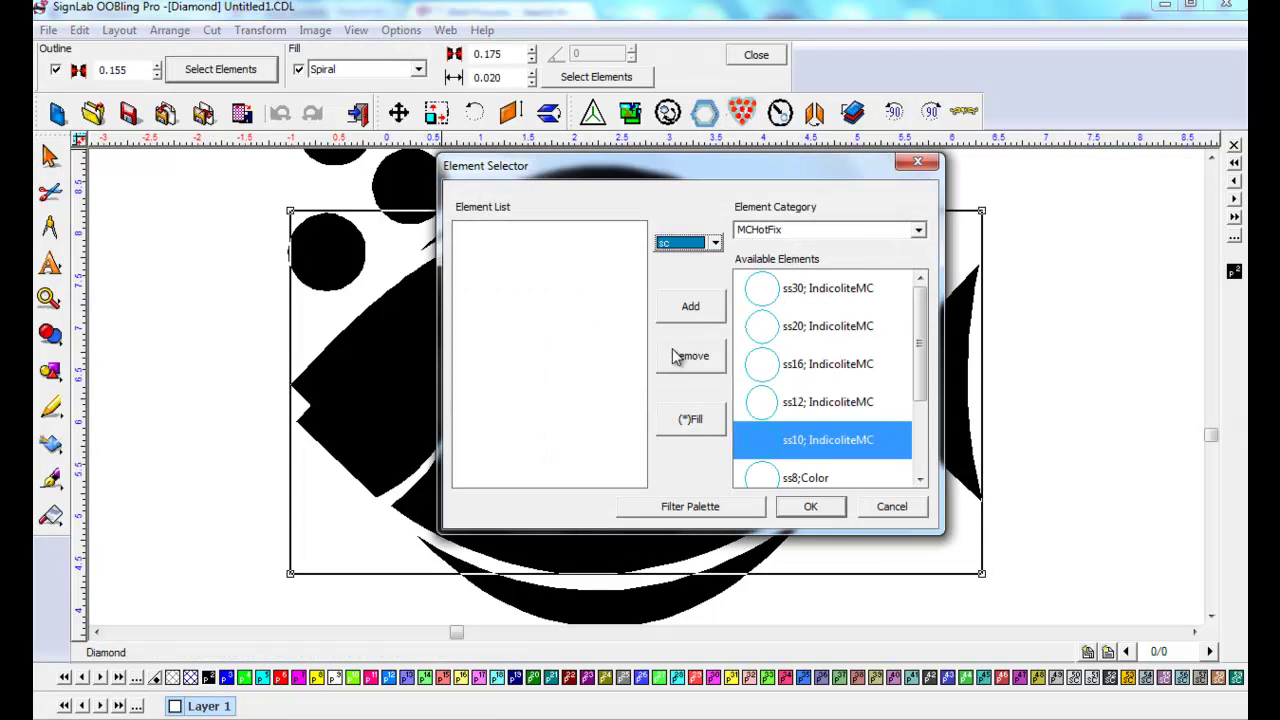
click(686, 306)
click(810, 506)
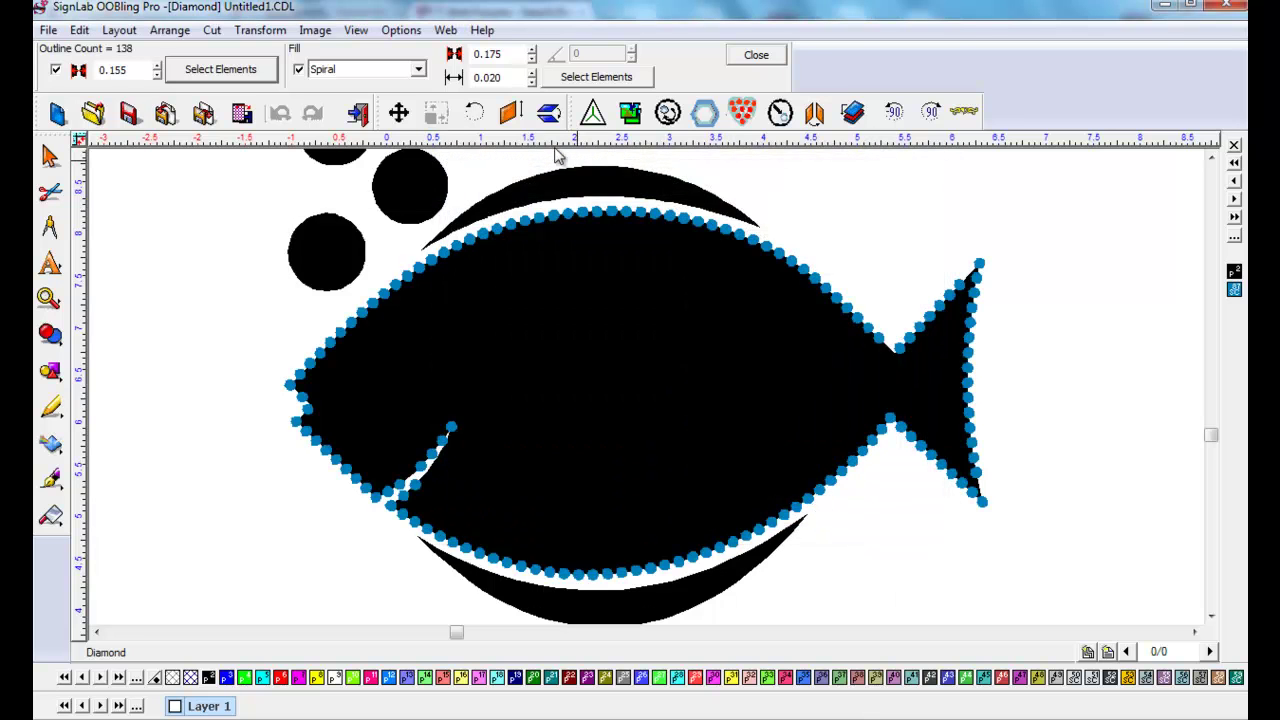
Fill the fish's body with a spiral of ss16 MCHotFix stones in pink colour 81
click(596, 77)
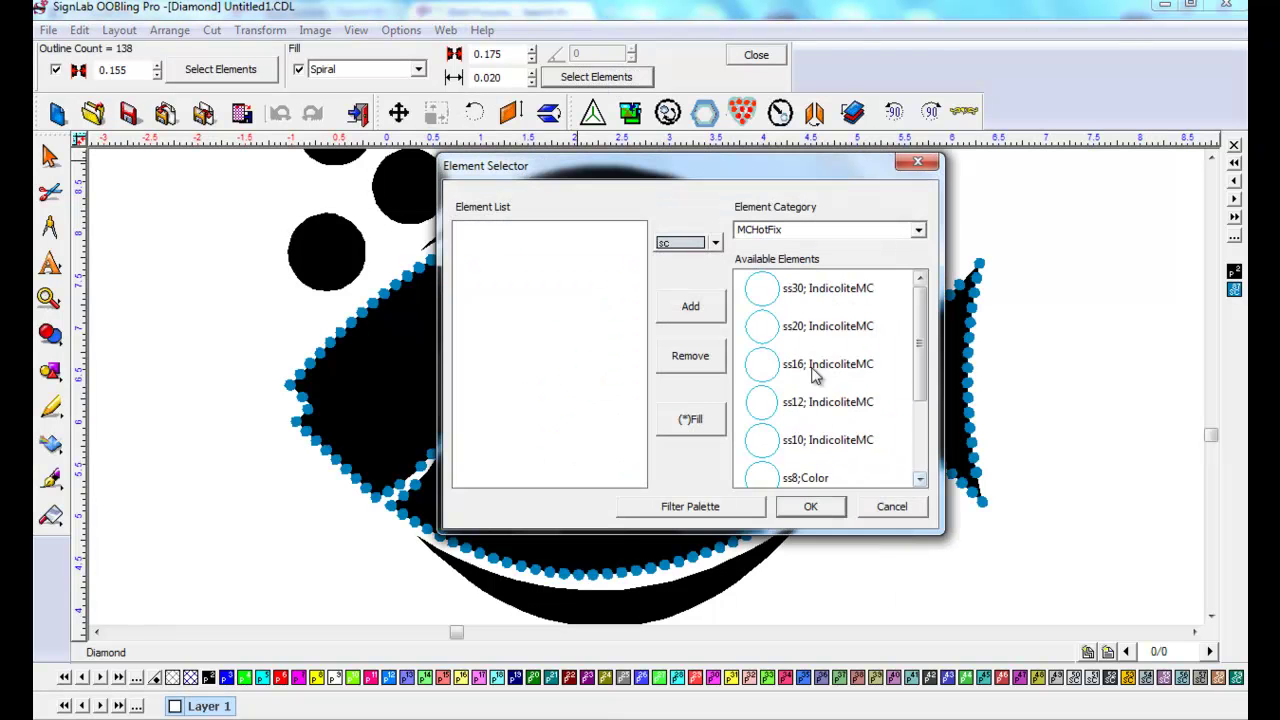
click(815, 367)
click(715, 244)
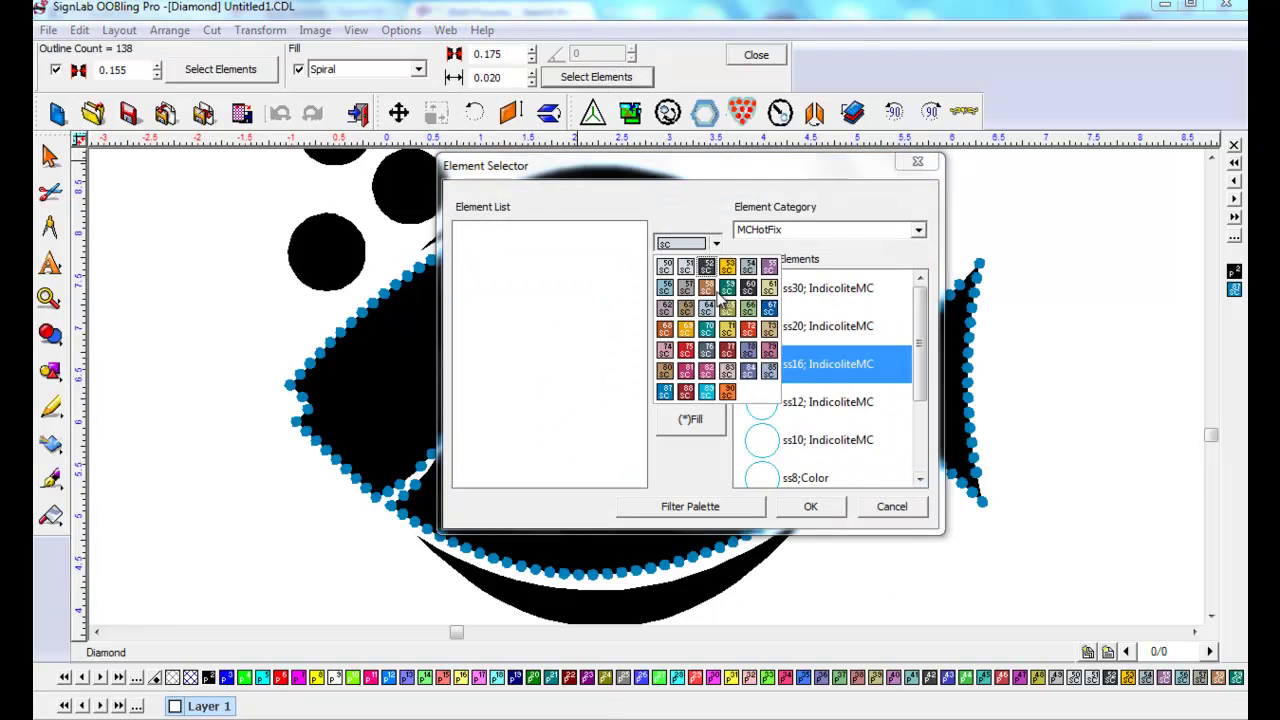
click(685, 372)
click(690, 306)
click(810, 506)
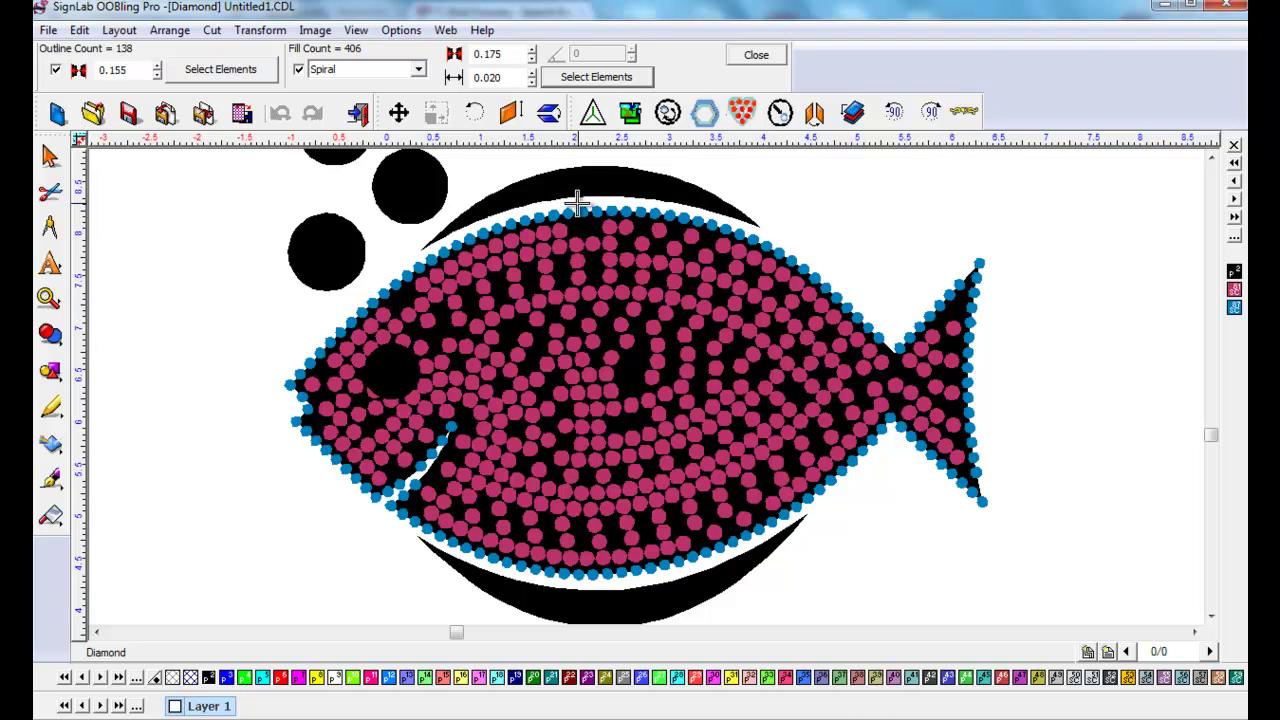
Set the fill's stone spacing to 0.215 and its offset from the outline to 0.040, and finish the Diamond layout
click(535, 49)
click(535, 49)
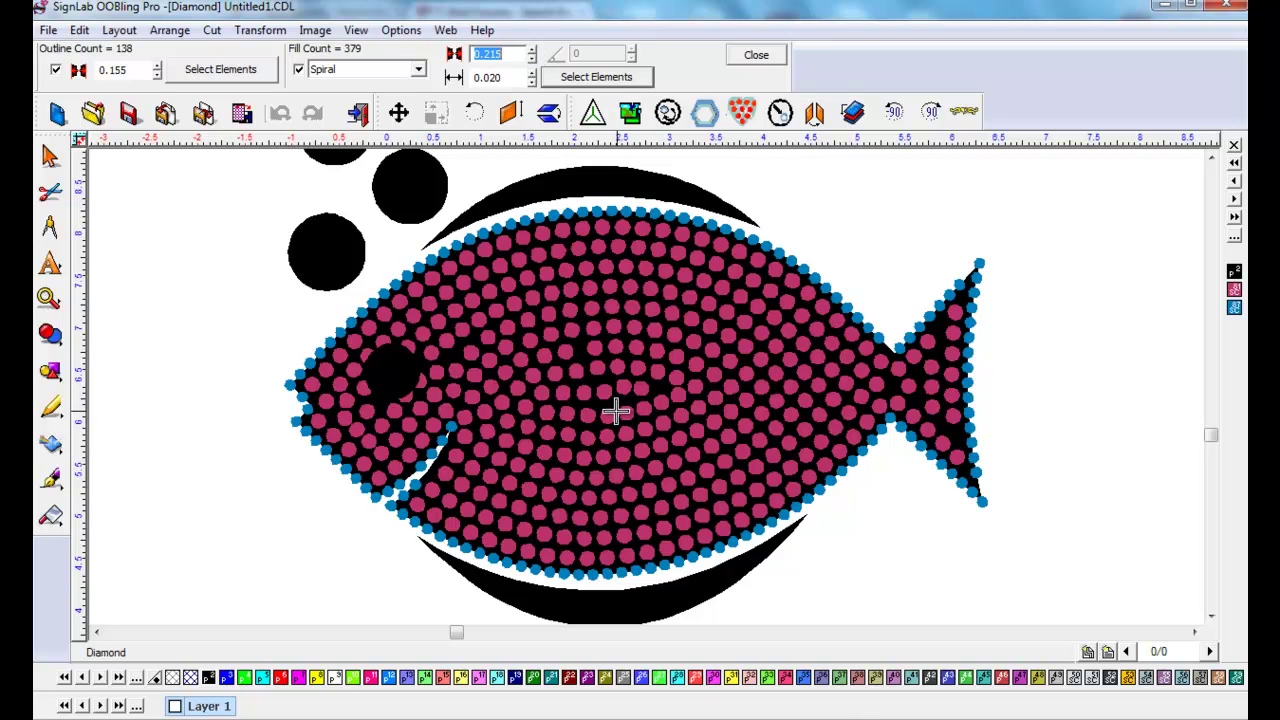
click(524, 243)
scroll(524, 243, up, 3)
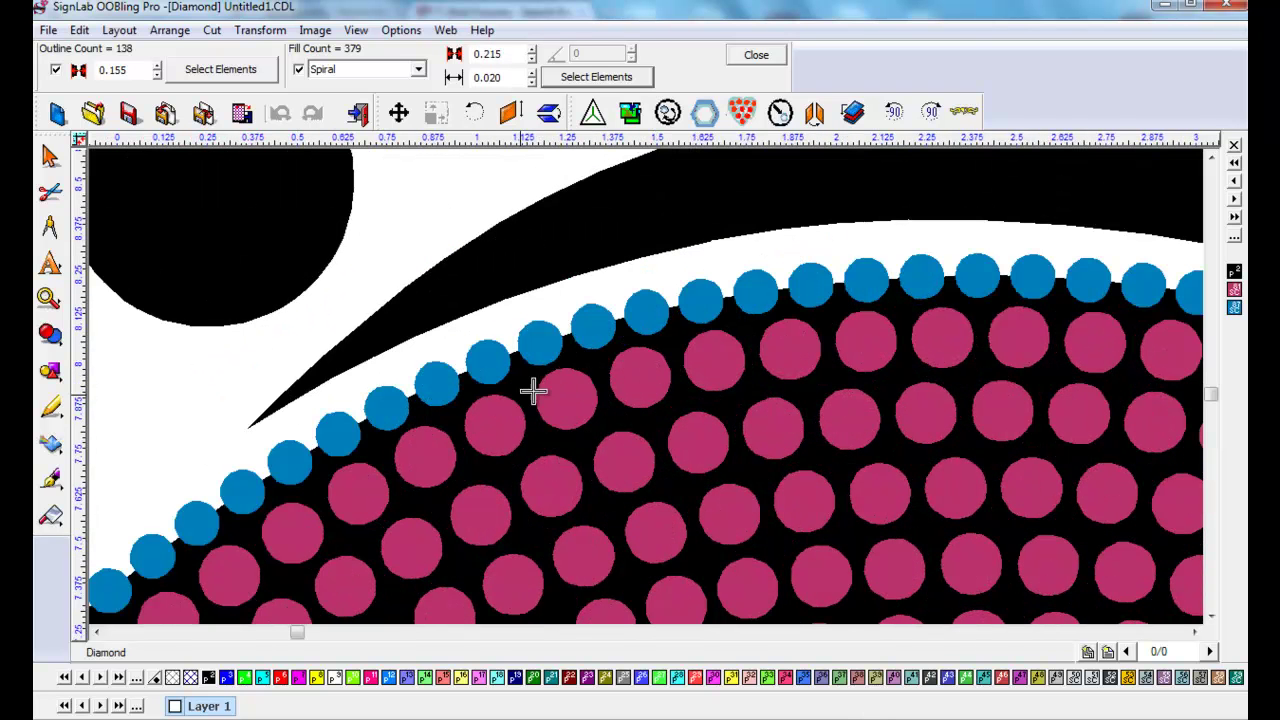
click(533, 73)
click(533, 73)
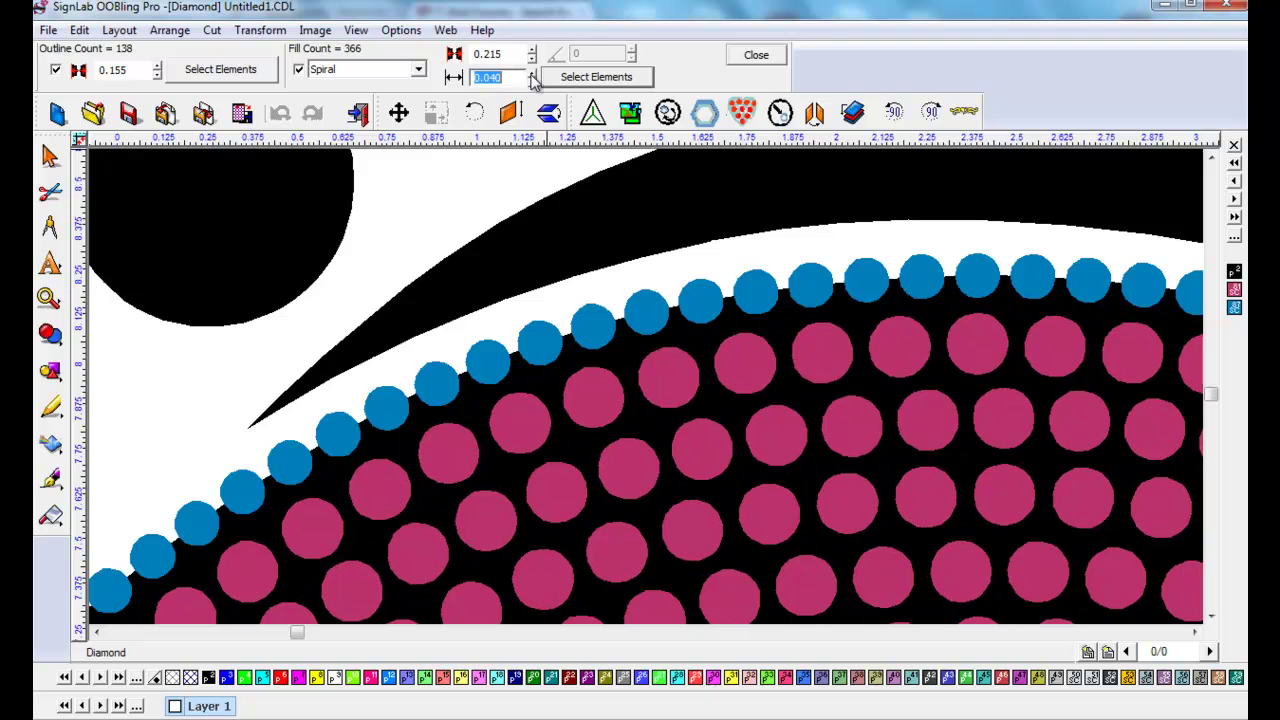
click(756, 55)
Move the grouped rhinestones off the fish clipart into the empty area beside its head and deselect them
scroll(1069, 251, down, 3)
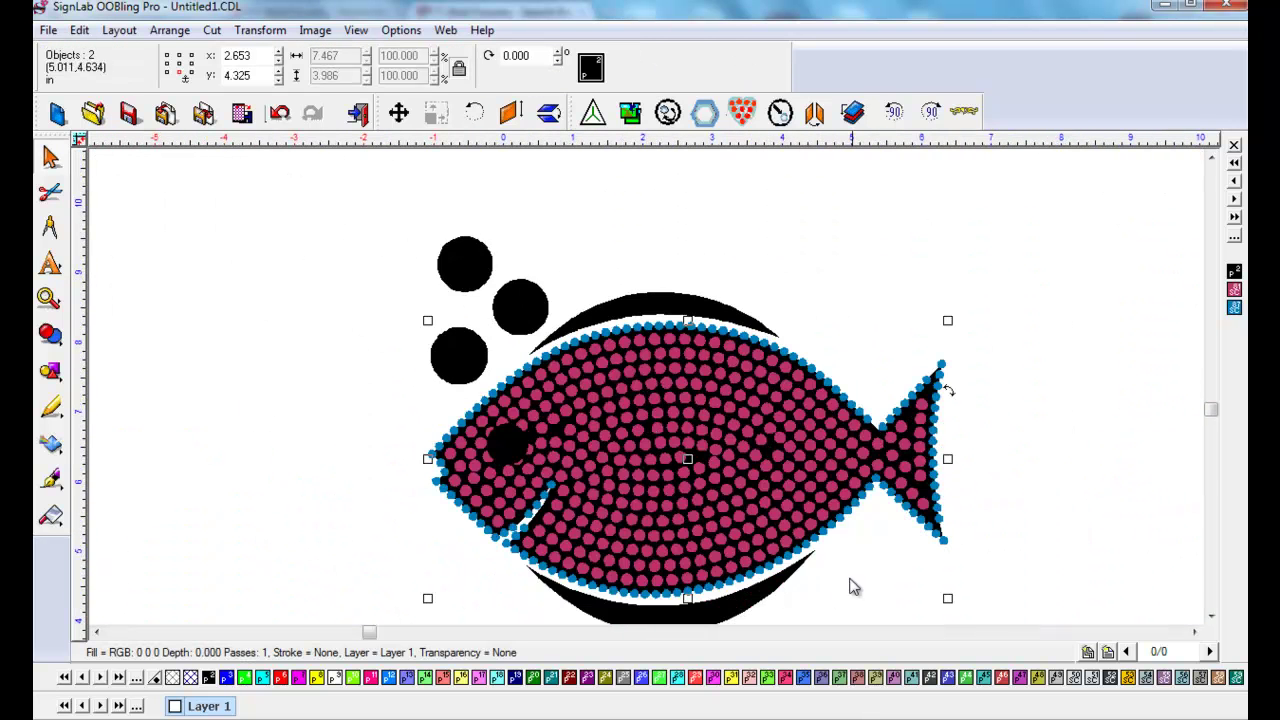
scroll(880, 580, down, 2)
scroll(481, 328, up, 3)
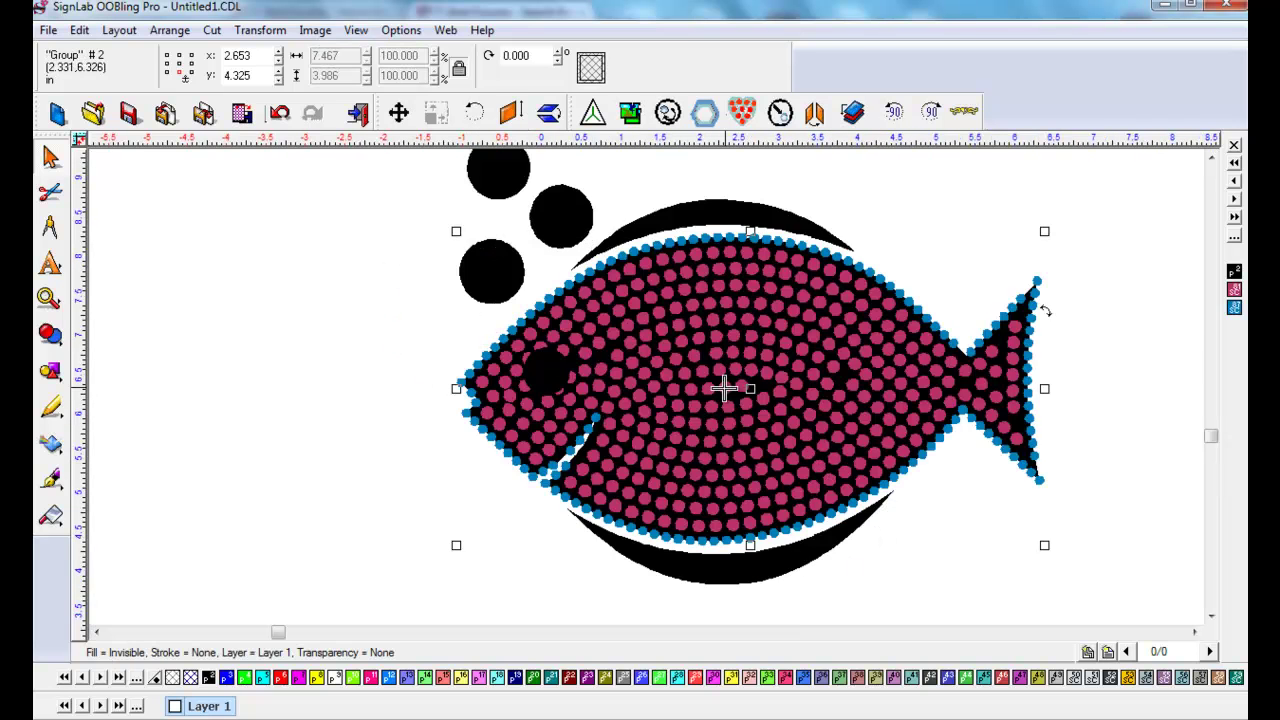
drag(740, 386, 350, 360)
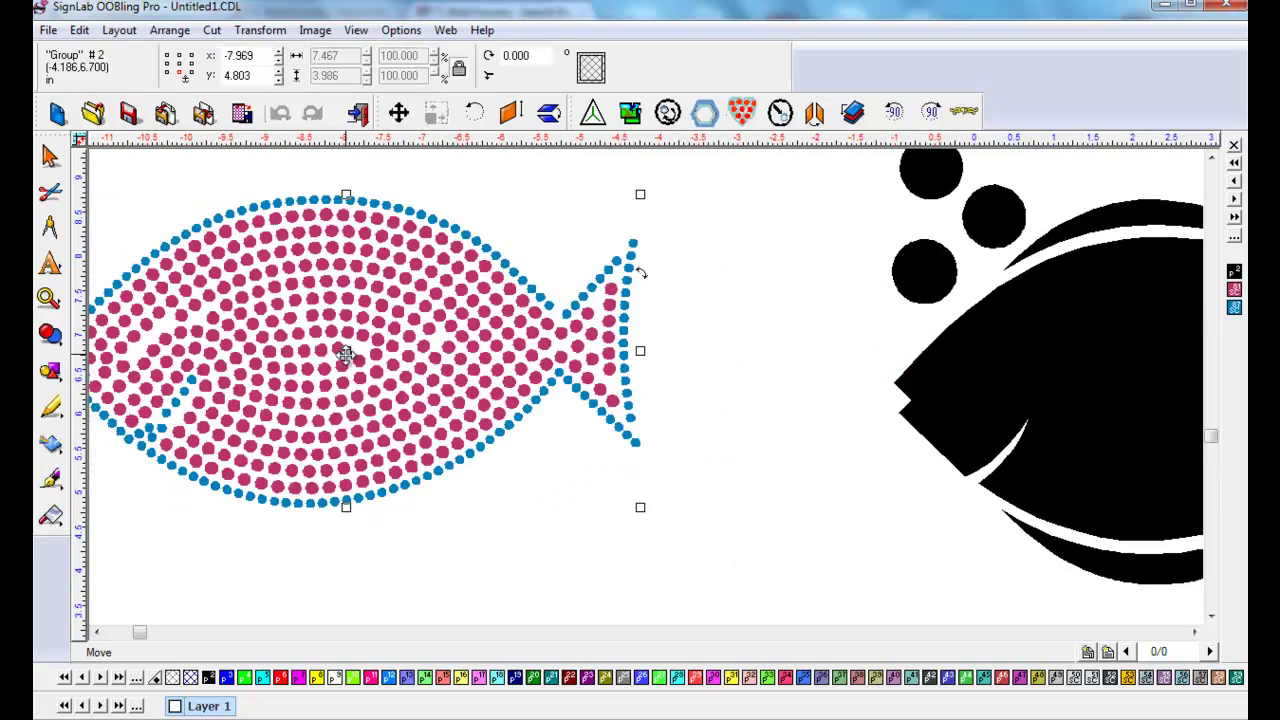
scroll(329, 406, down, 1)
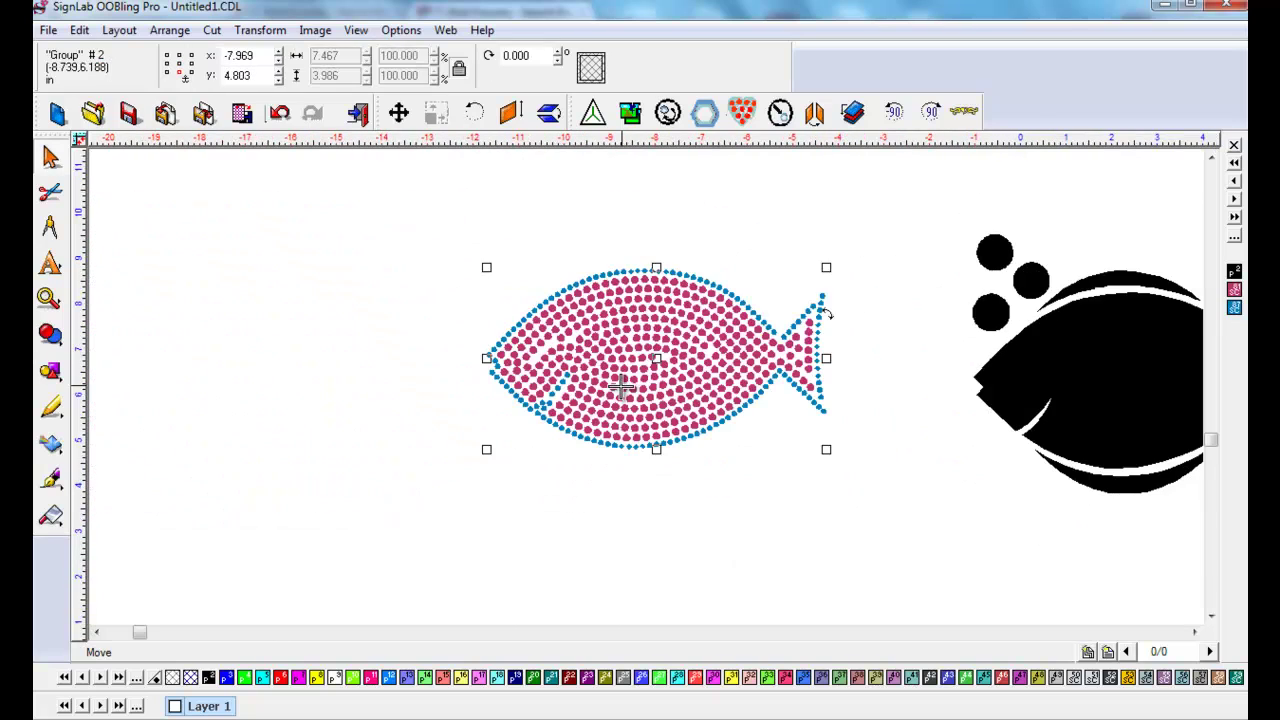
key(Escape)
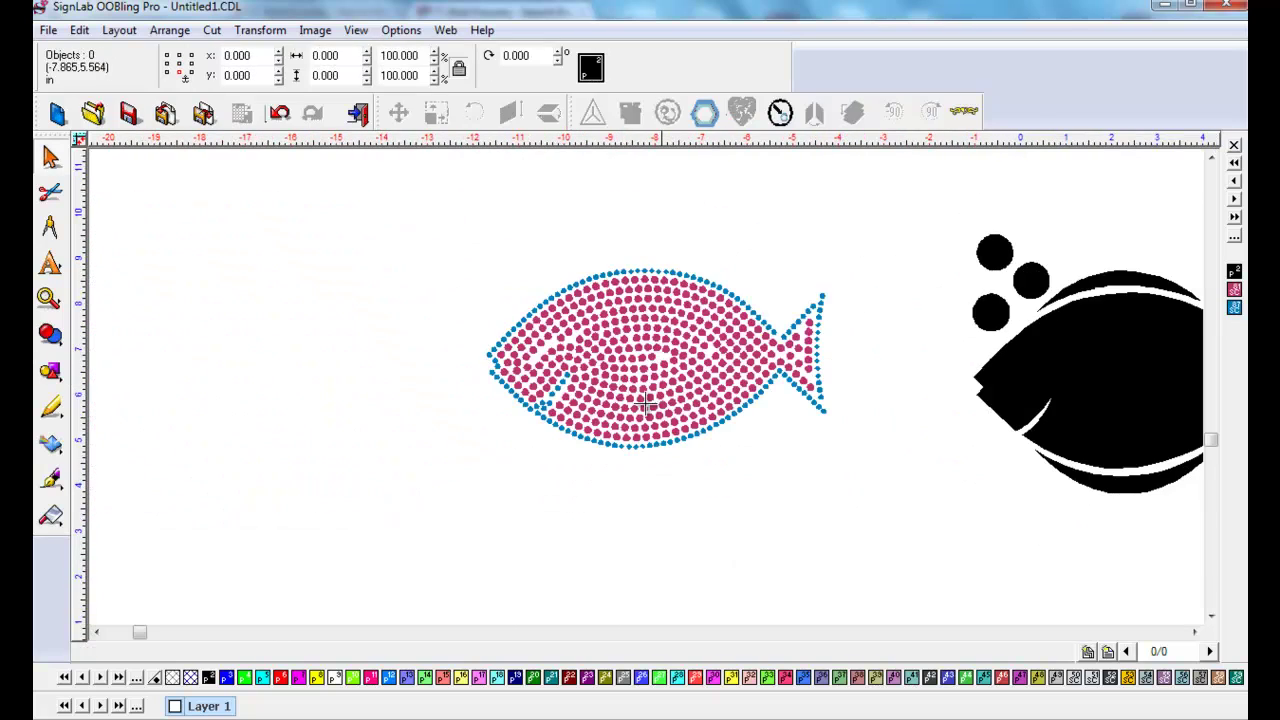
Check the stones by colour, selecting all blue outline stones and all pink fill stones in turn
click(1235, 309)
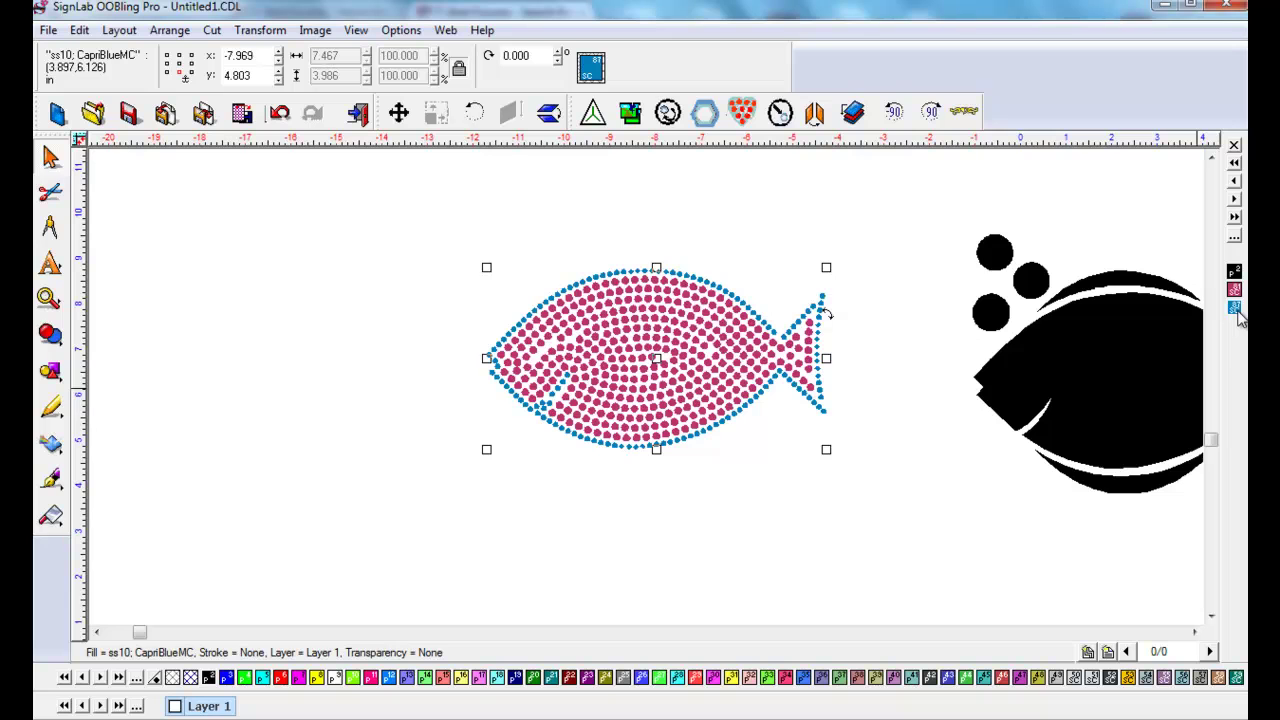
click(940, 443)
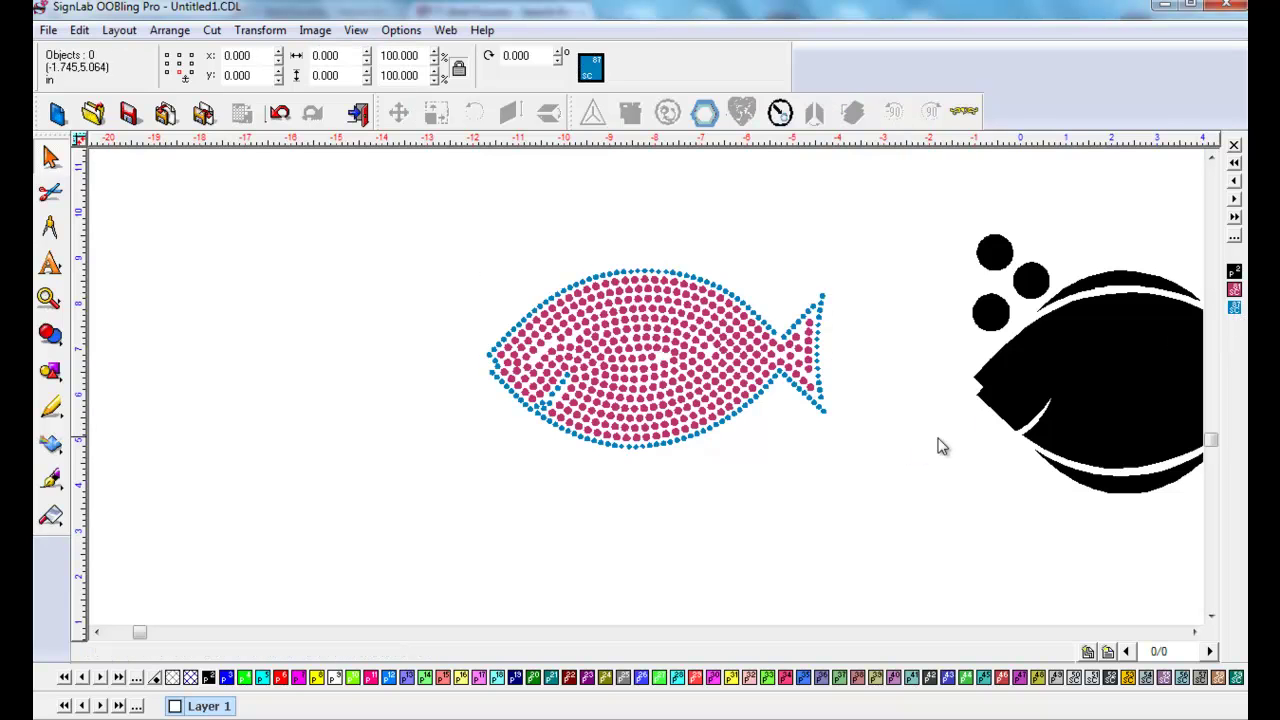
click(1235, 309)
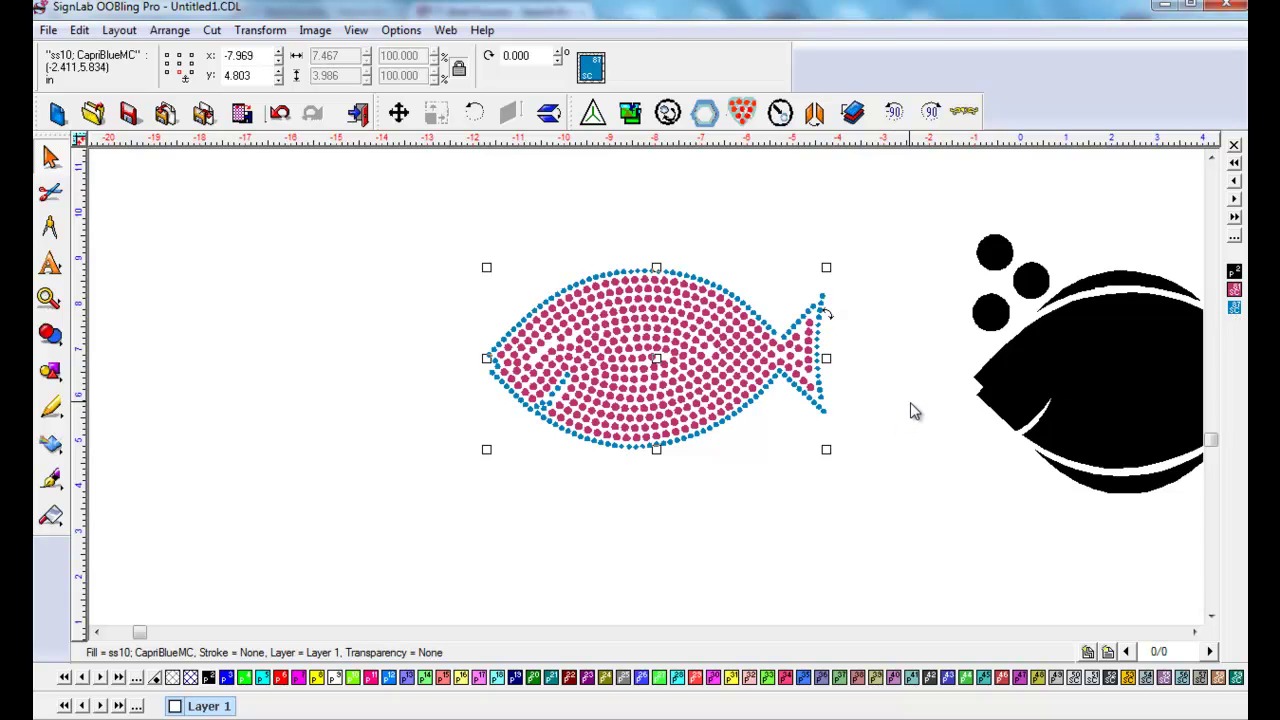
click(880, 460)
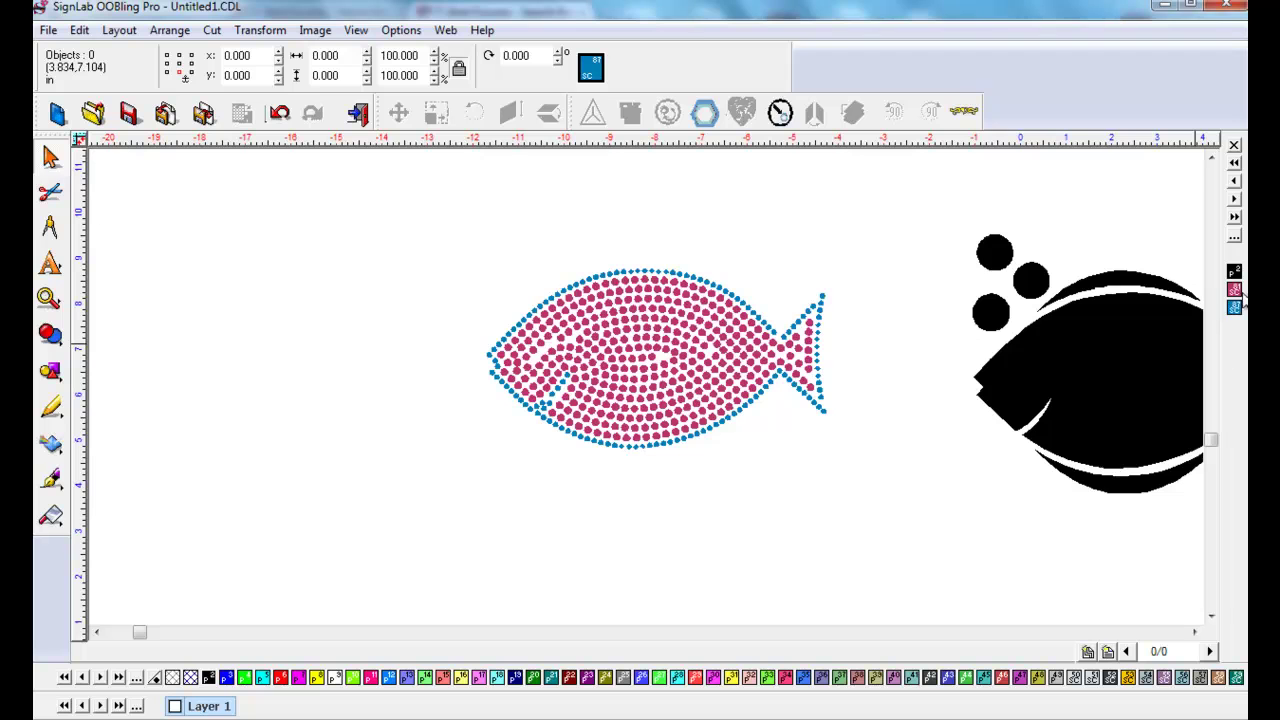
click(1233, 290)
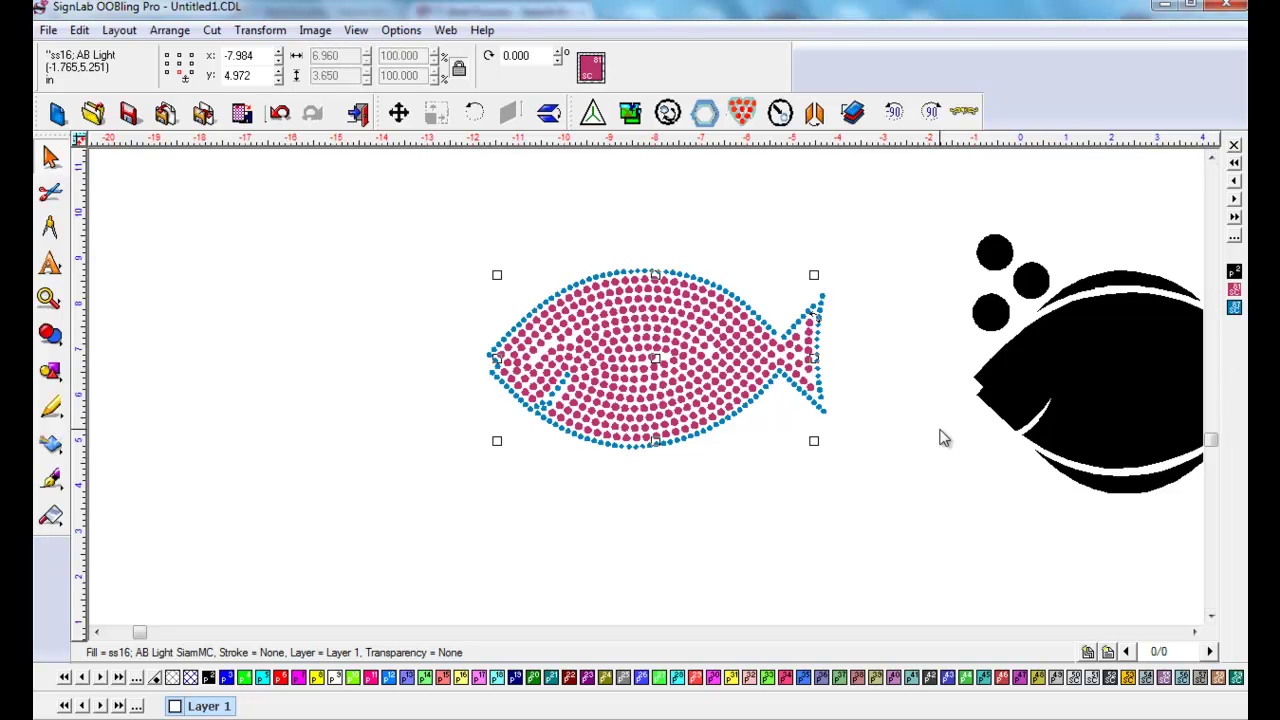
click(866, 494)
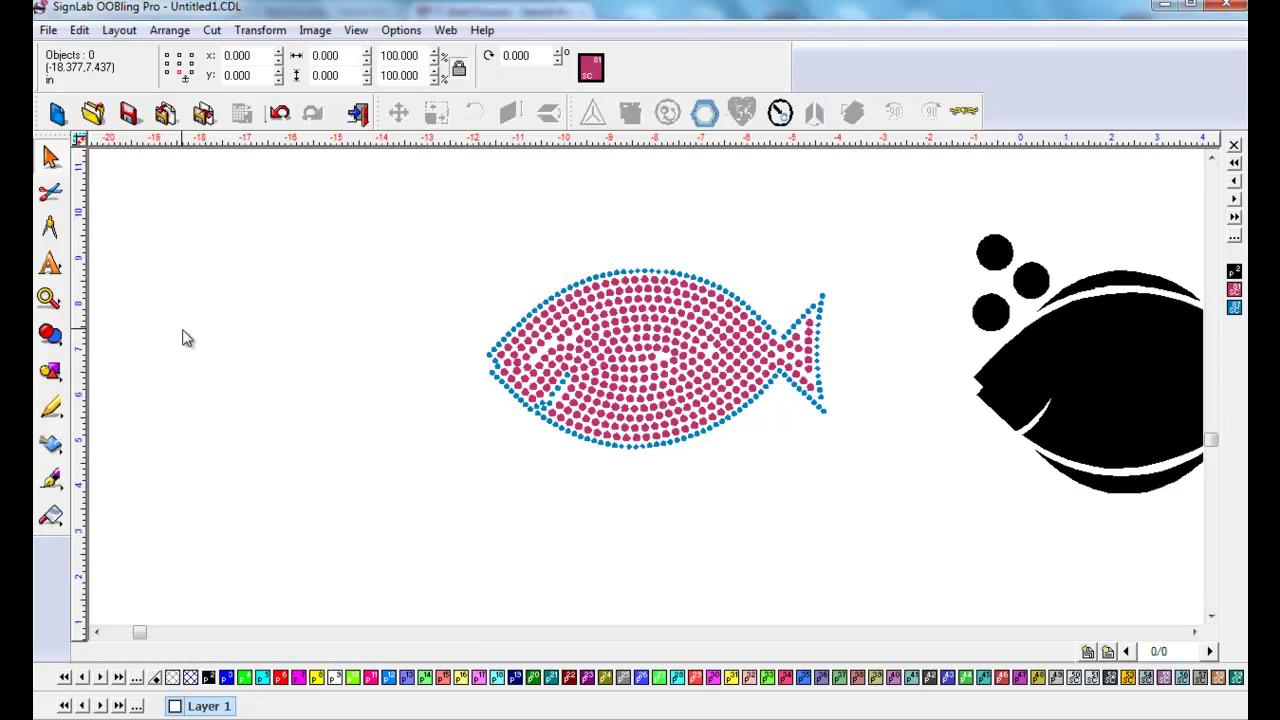
Draw a rectangle about 8.33 by 4.50 in around the rhinestone fish, fill it black and send it to the back
click(52, 375)
click(180, 380)
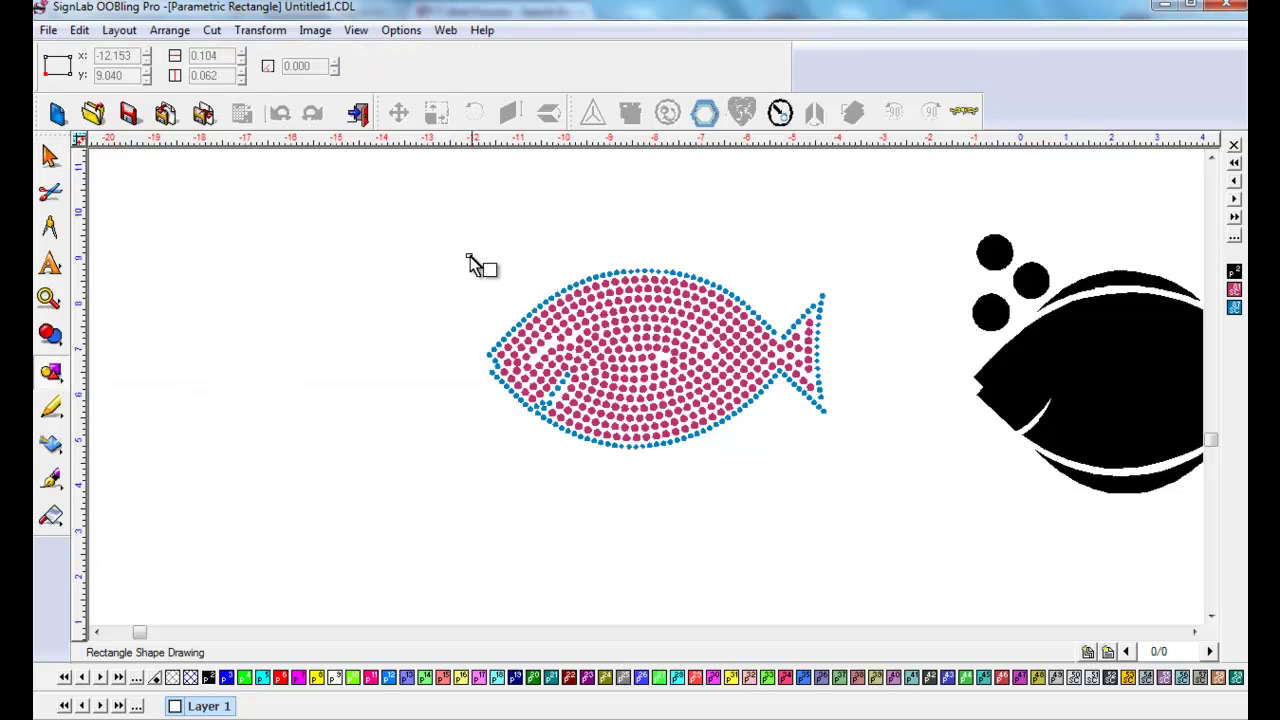
drag(466, 254, 845, 459)
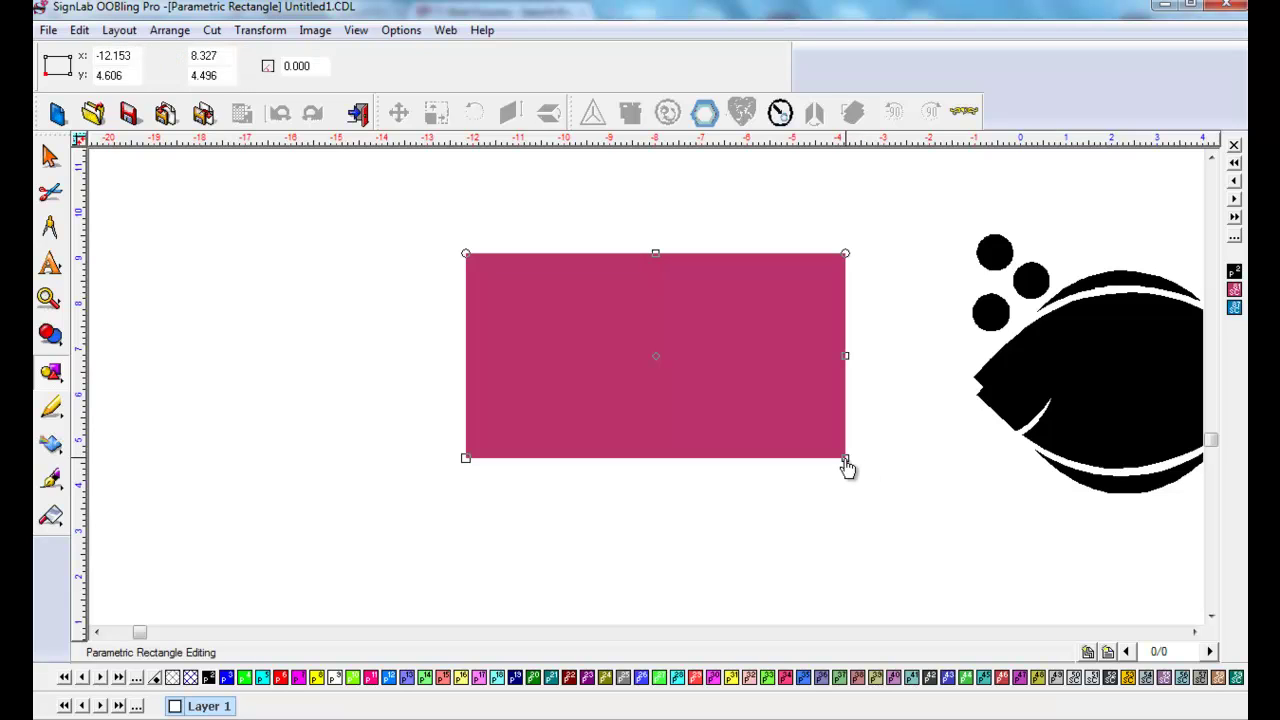
click(208, 677)
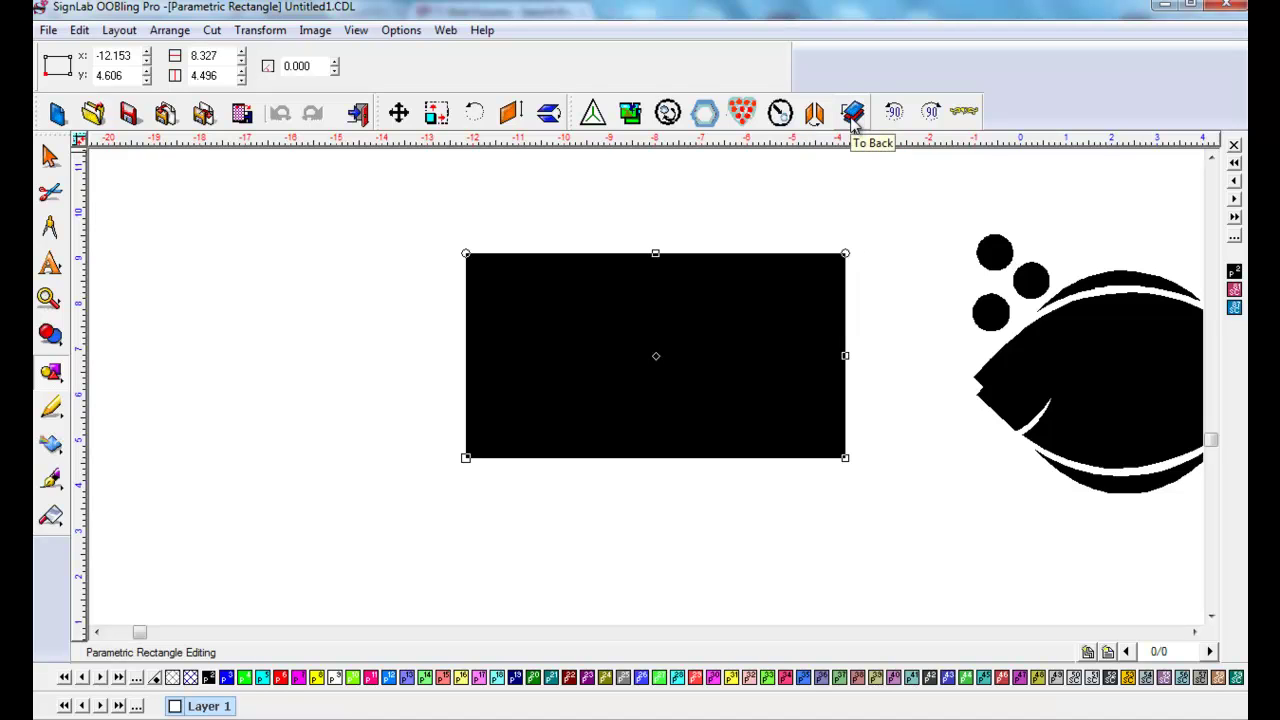
click(853, 114)
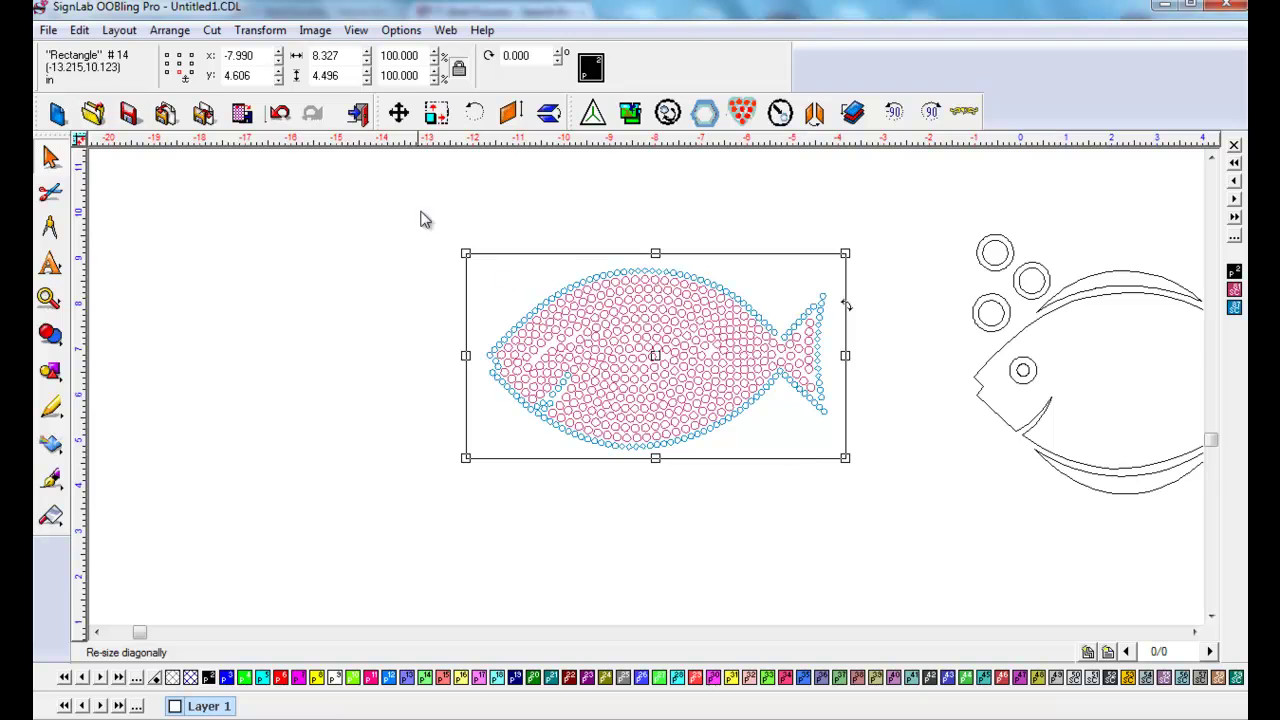
Duplicate the rectangle together with its rhinestones and place the copy directly below the original
click(356, 30)
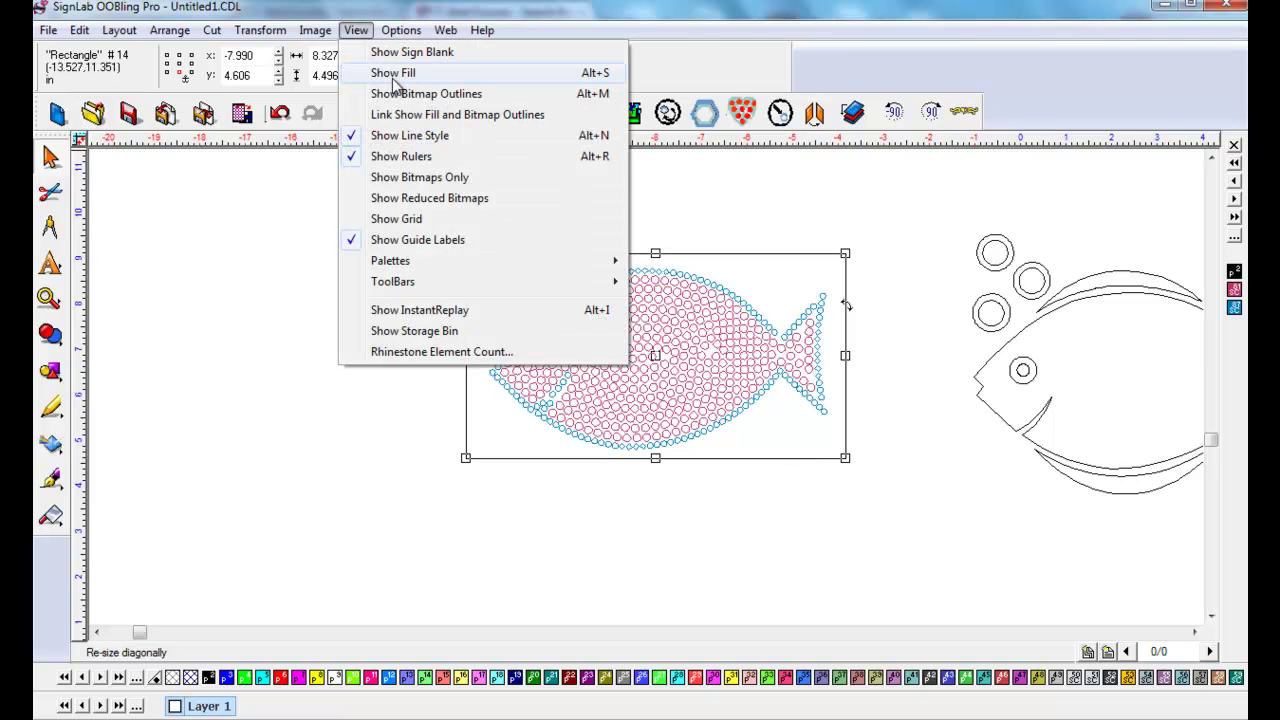
click(255, 470)
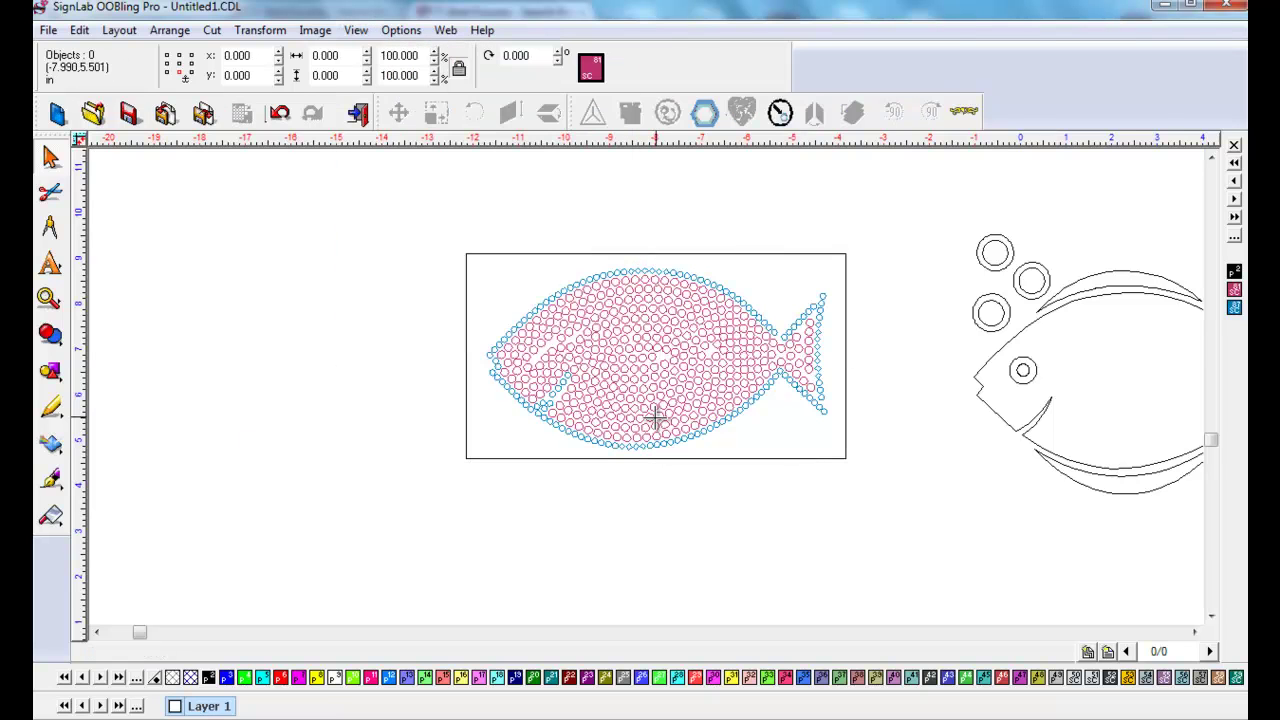
drag(414, 225, 946, 630)
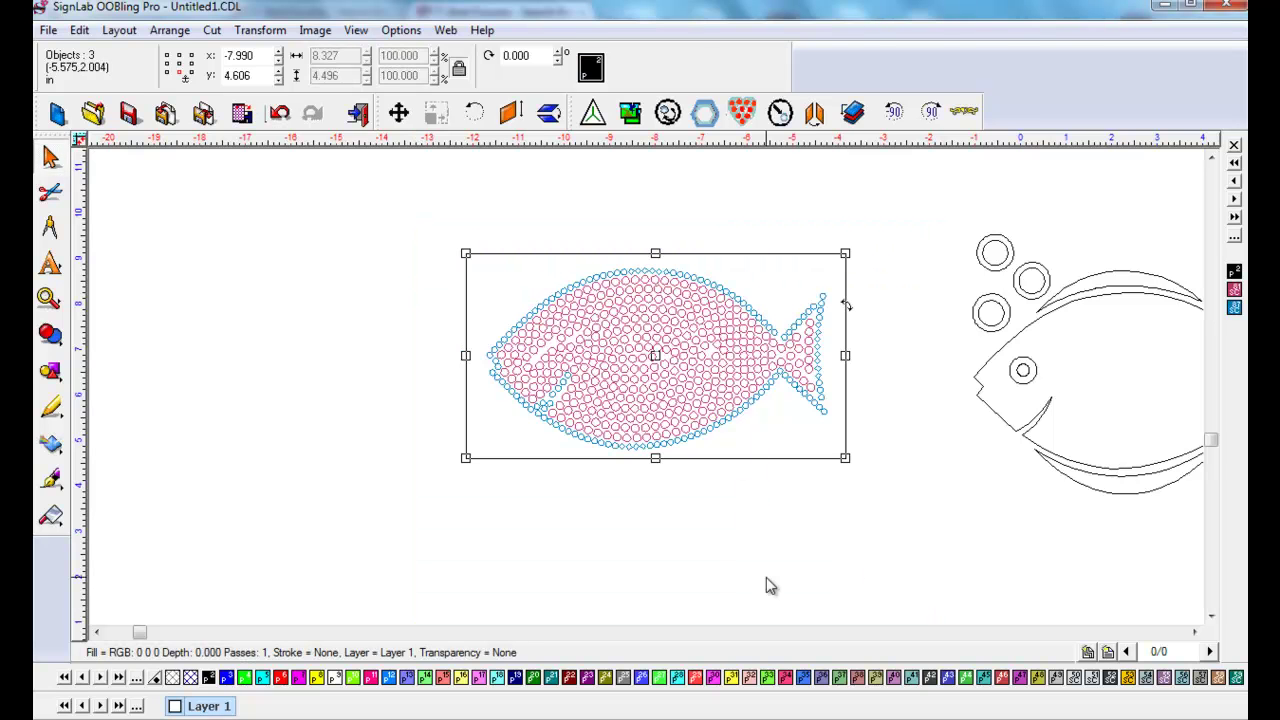
key(ctrl+d)
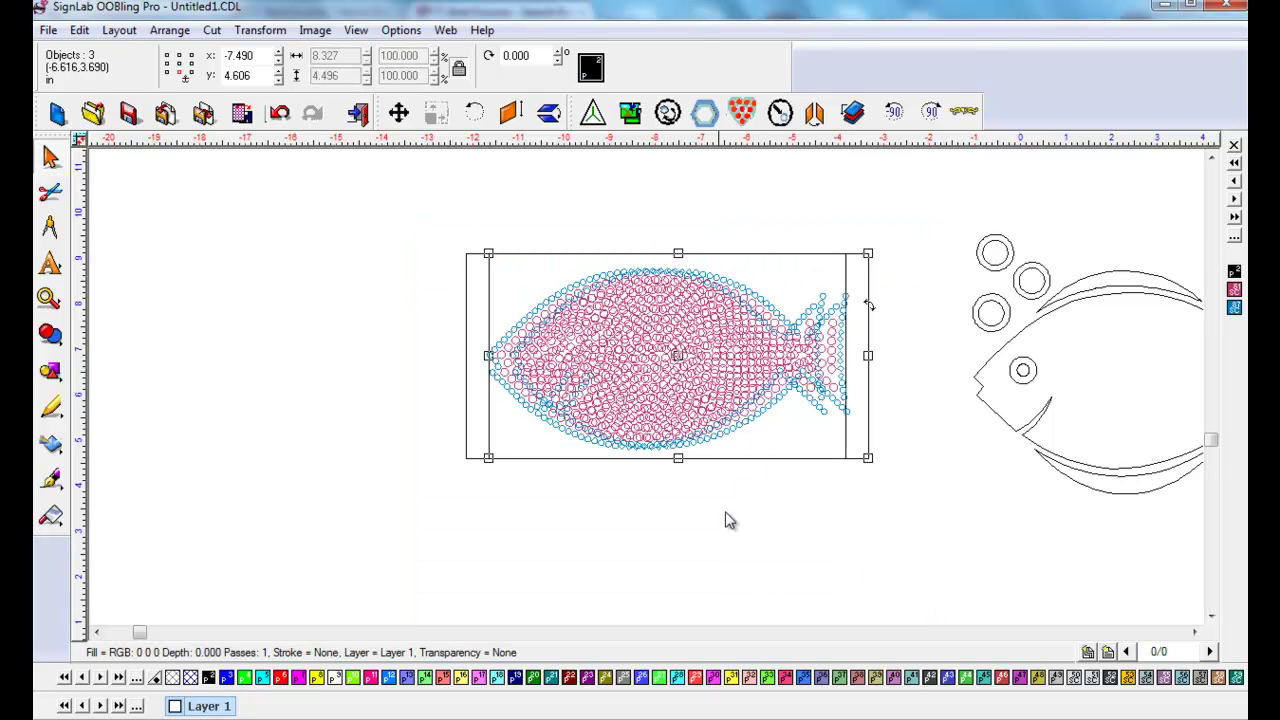
drag(679, 356, 660, 570)
scroll(606, 414, up, 2)
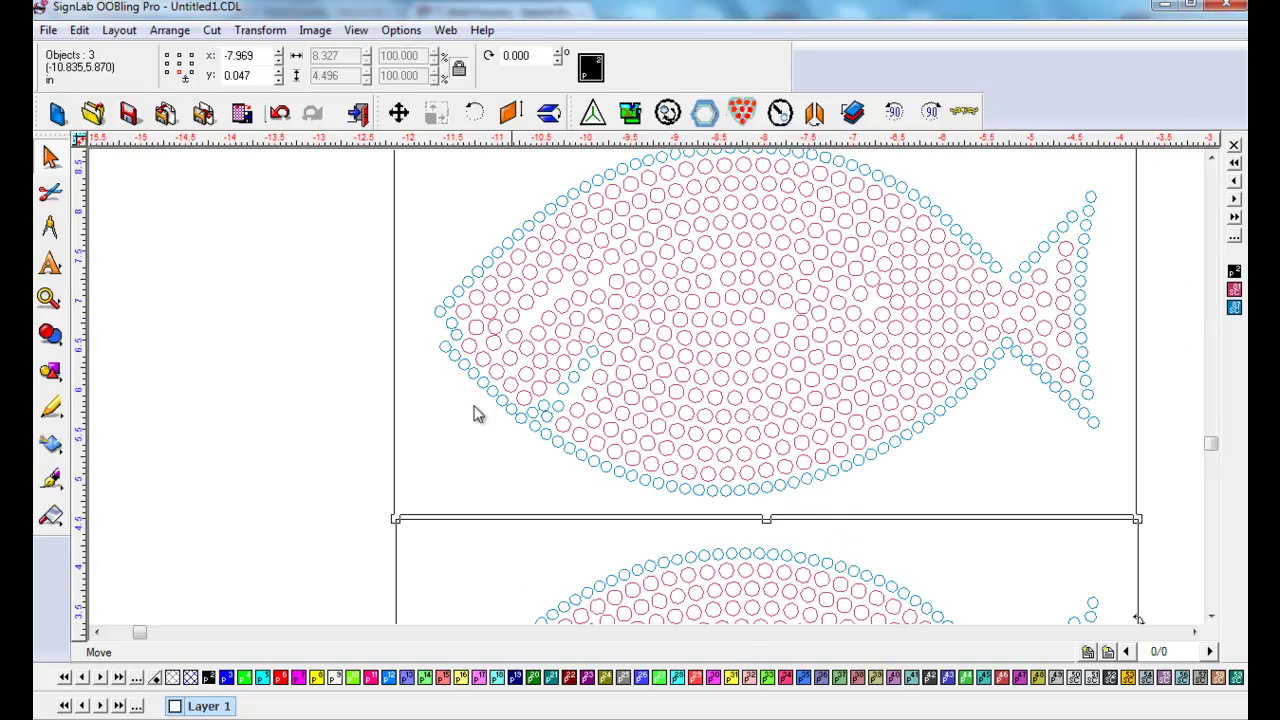
Delete the pink fill stones from the upper layout and the blue outline stones from the lower copy
click(620, 351)
key(ctrl+g)
key(Delete)
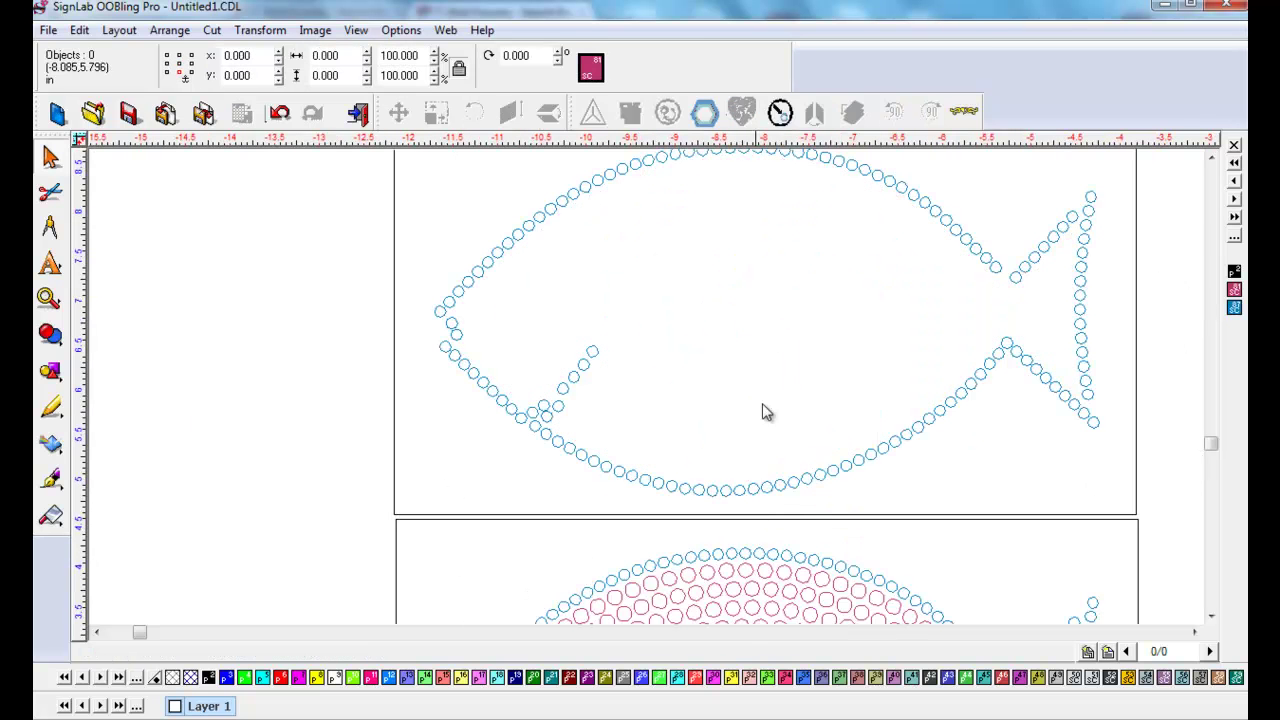
scroll(589, 531, down, 2)
scroll(580, 512, up, 2)
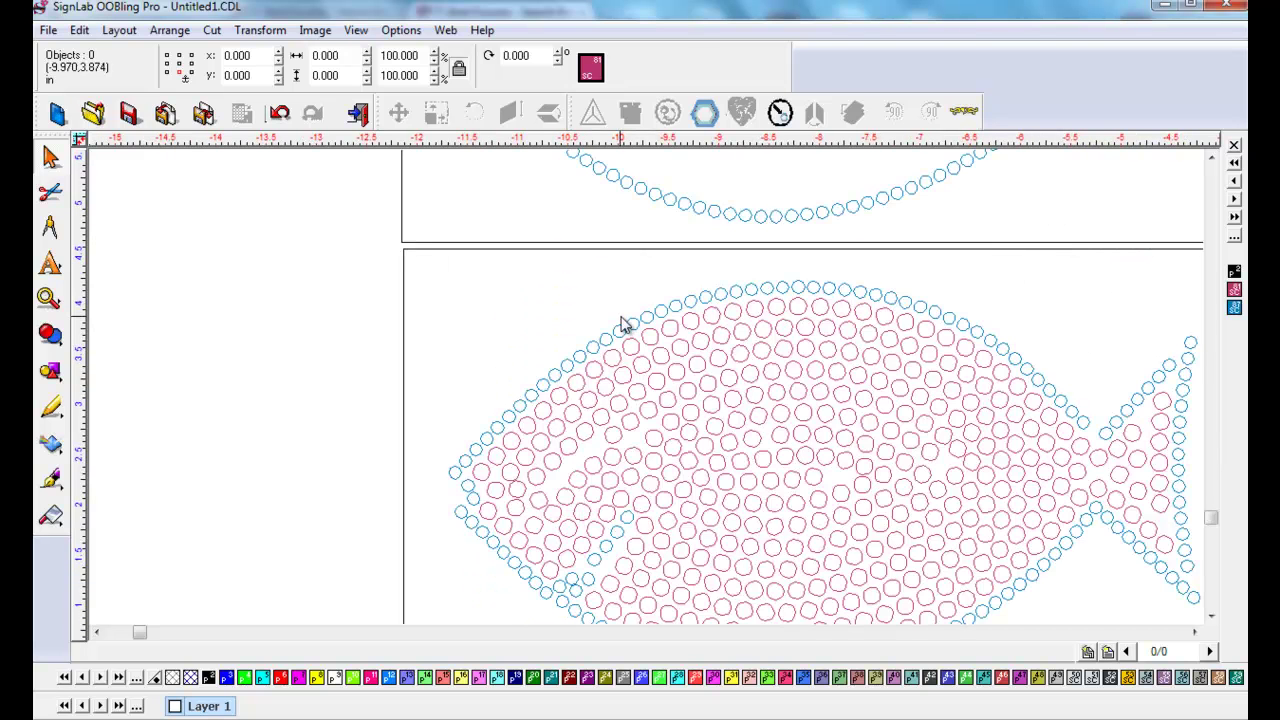
click(624, 323)
key(Delete)
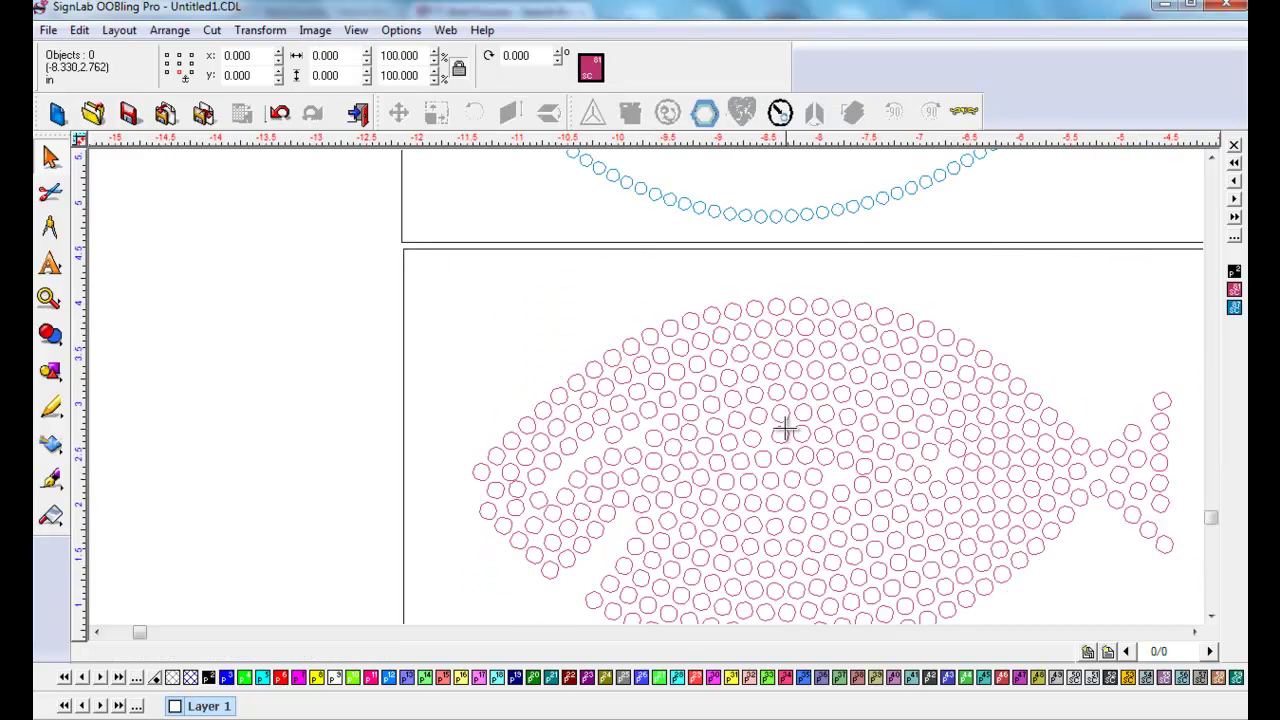
Select both framed rhinestone layouts together
scroll(783, 440, down, 2)
drag(438, 161, 872, 572)
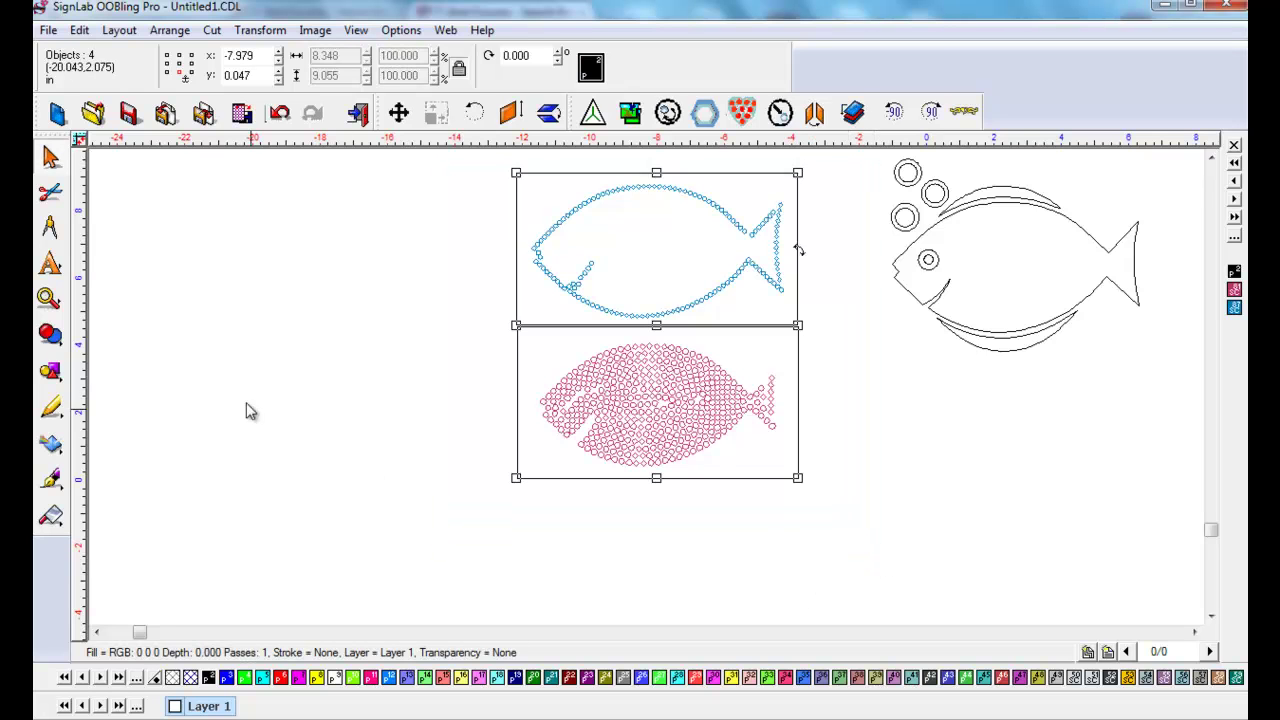